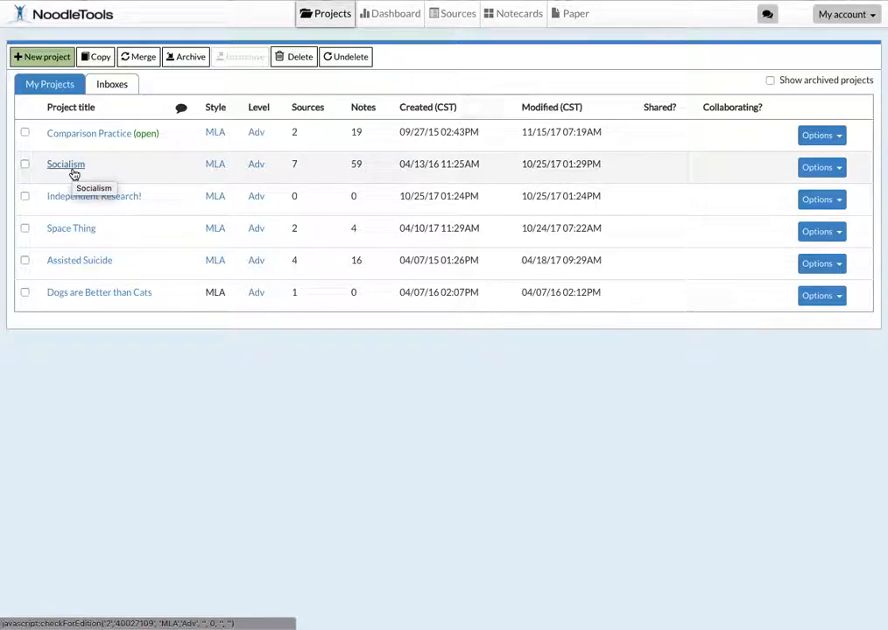
Step: Open the Socialism project, view its source list and go to its notecards tabletop
{"action": "left_click", "coordinate": [73, 173]}
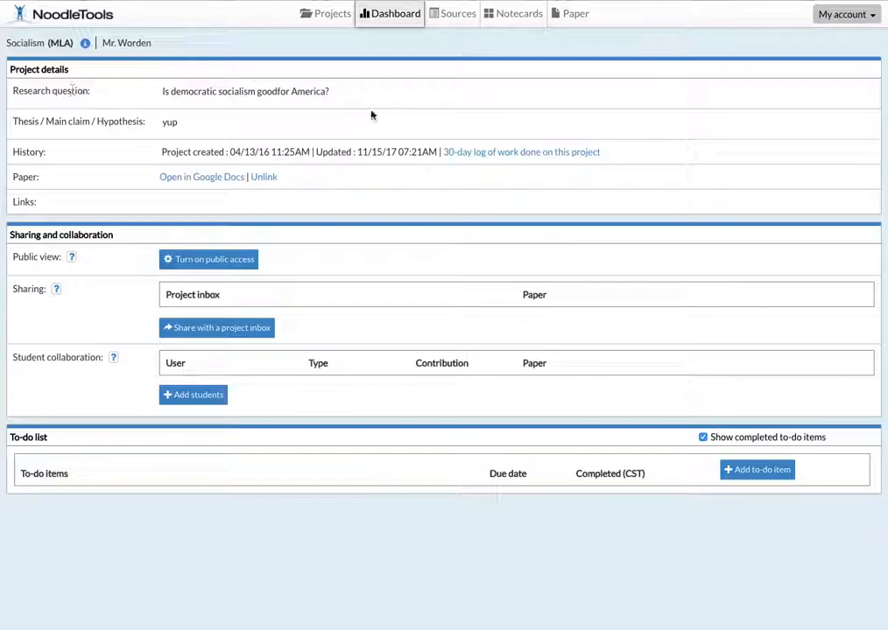
{"action": "left_click", "coordinate": [447, 29]}
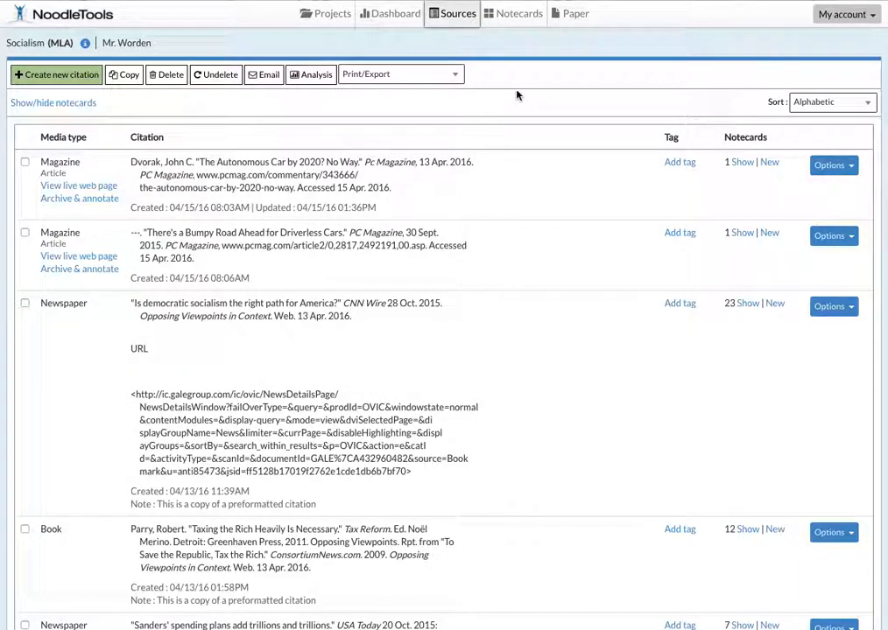
{"action": "left_click", "coordinate": [513, 21]}
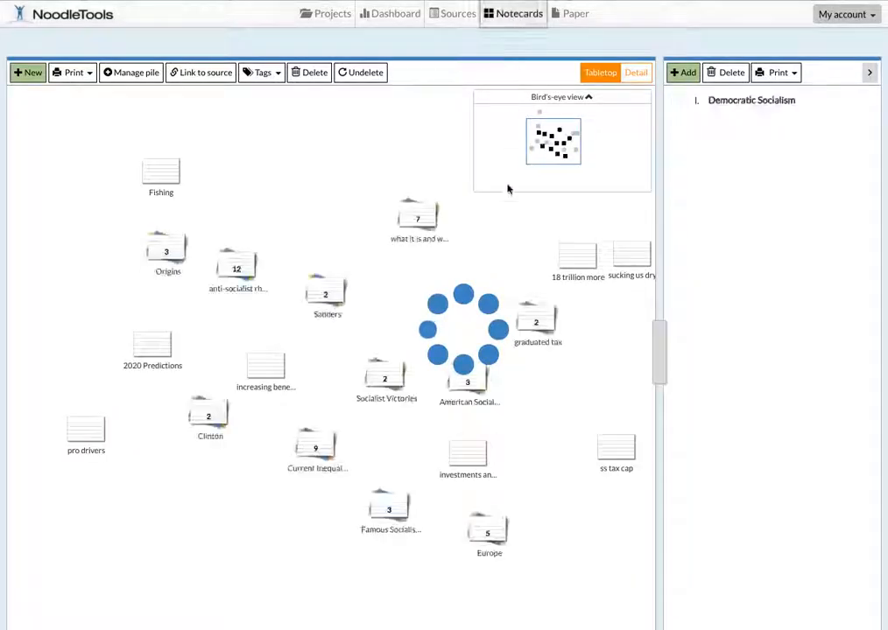
Step: Examine the contents of the Fishing notecard and close it again
{"action": "double_click", "coordinate": [166, 179]}
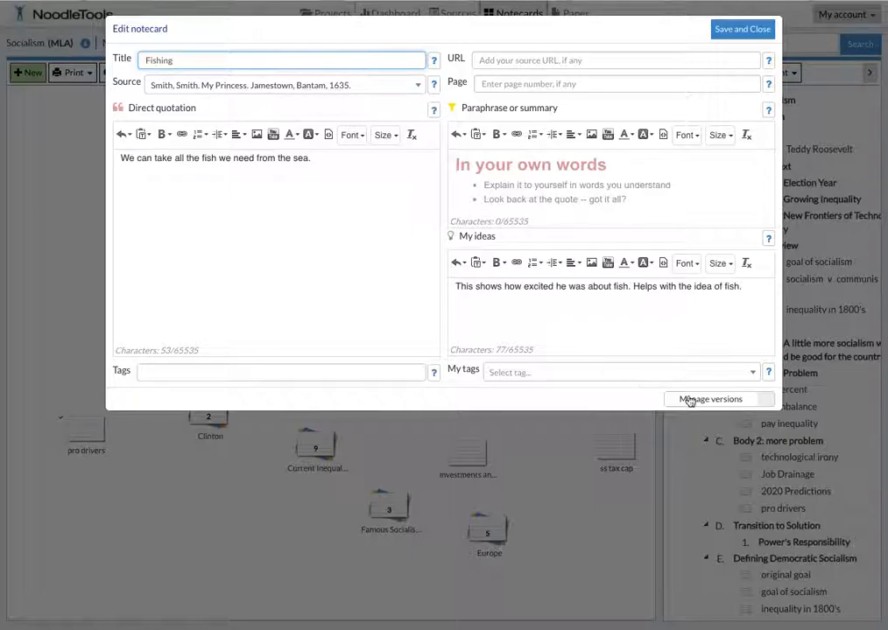
{"action": "left_click", "coordinate": [754, 39]}
{"action": "mouse_move", "coordinate": [469, 456]}
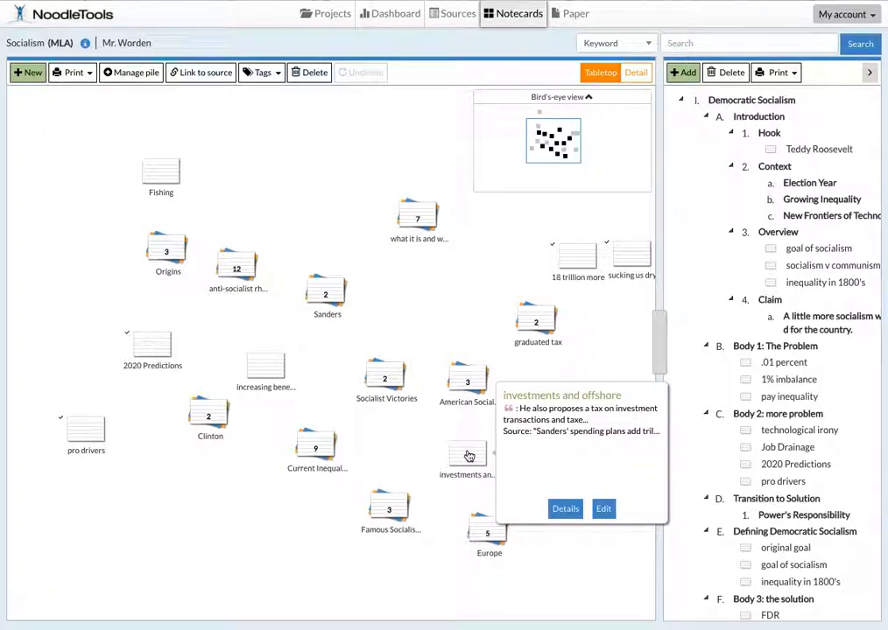
Step: Open the "18 trillion more" notecard for editing and choose the "Sanders' spending plans add trillions and trillions" USA Today article as its source
{"action": "double_click", "coordinate": [572, 263]}
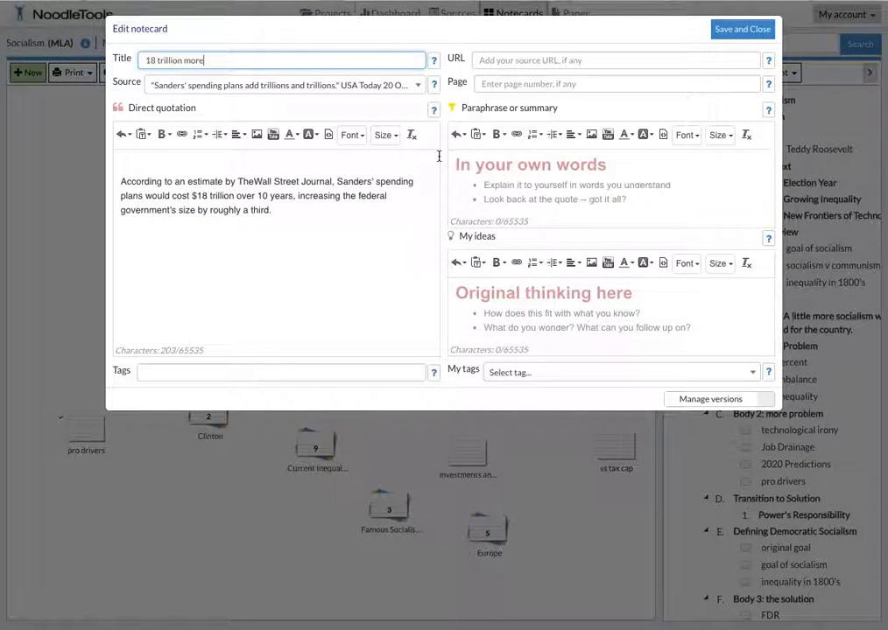
{"action": "left_click", "coordinate": [176, 91]}
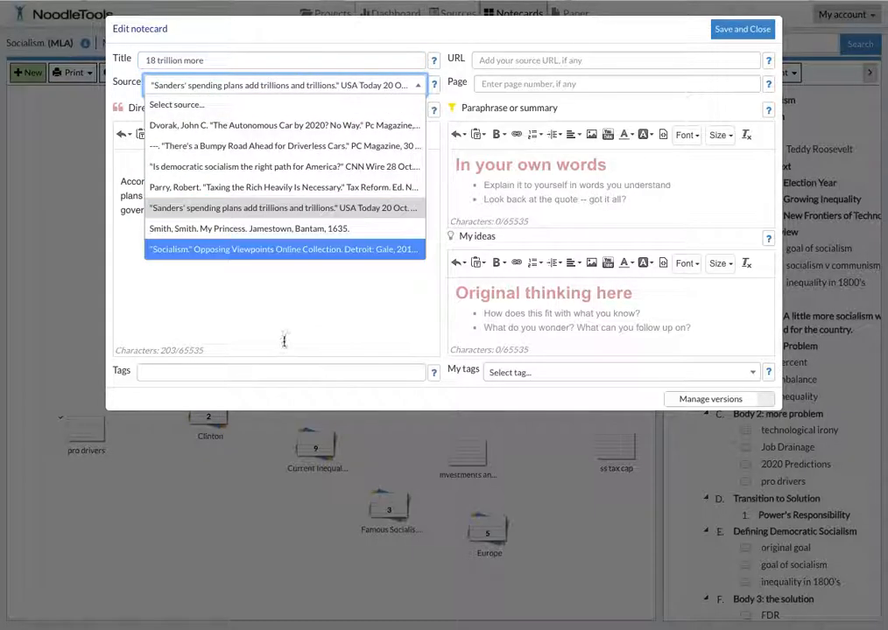
{"action": "left_click", "coordinate": [232, 208]}
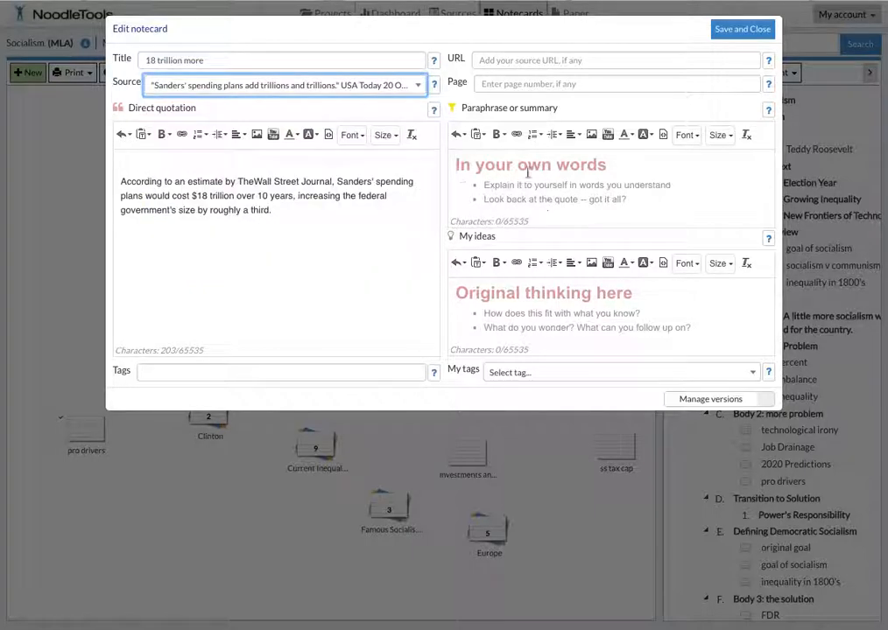
Step: Add the idea "So, this could be scary for people who don't want too much government." to My ideas and save the notecard
{"action": "left_click", "coordinate": [519, 311]}
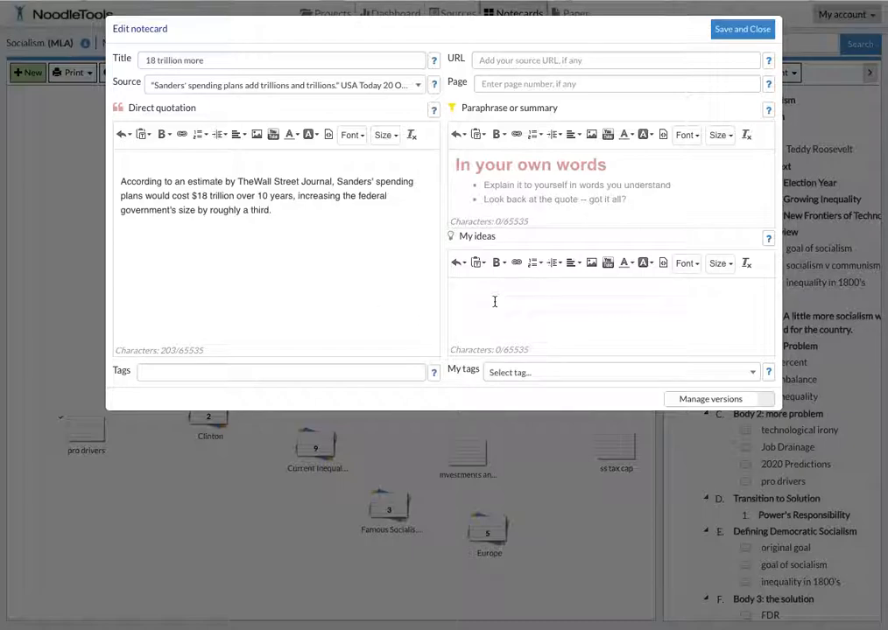
{"action": "type", "text": "So, this could be scary for people who don't want too much government."}
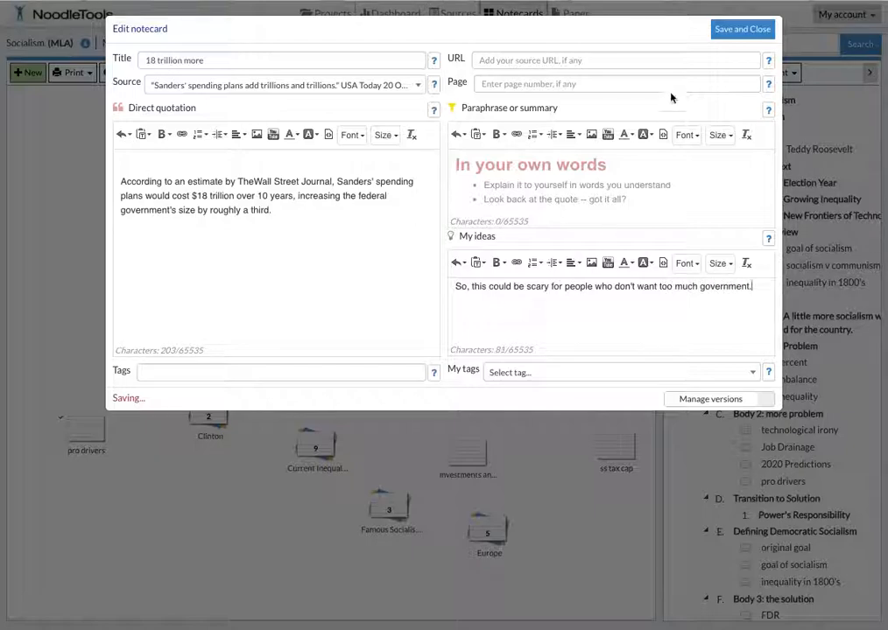
{"action": "left_click", "coordinate": [743, 28]}
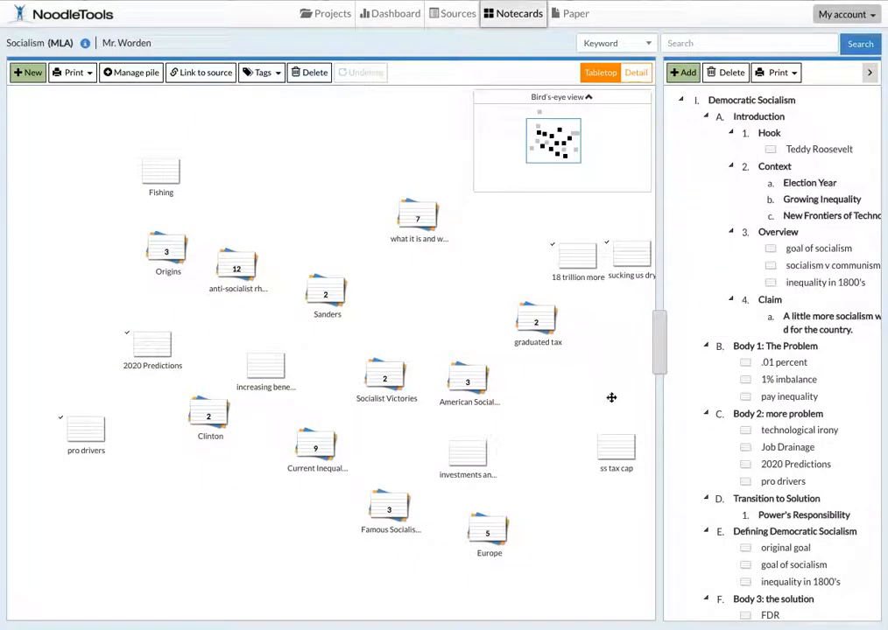
Step: Move the "18 trillion more" notecard to just above the graduated tax pile and review its place in the outline
{"action": "mouse_move", "coordinate": [578, 256]}
{"action": "left_click_drag", "start_coordinate": [587, 260], "coordinate": [567, 248]}
{"action": "left_click", "coordinate": [540, 254]}
{"action": "scroll", "coordinate": [780, 390], "scroll_direction": "down", "scroll_amount": 5}
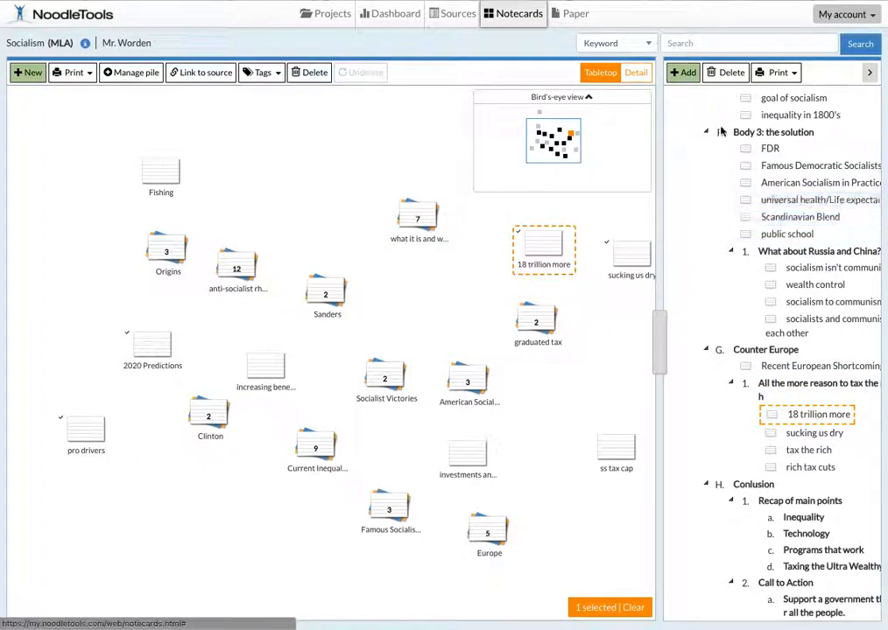
{"action": "left_click", "coordinate": [770, 356]}
{"action": "scroll", "coordinate": [769, 355], "scroll_direction": "up", "scroll_amount": 3}
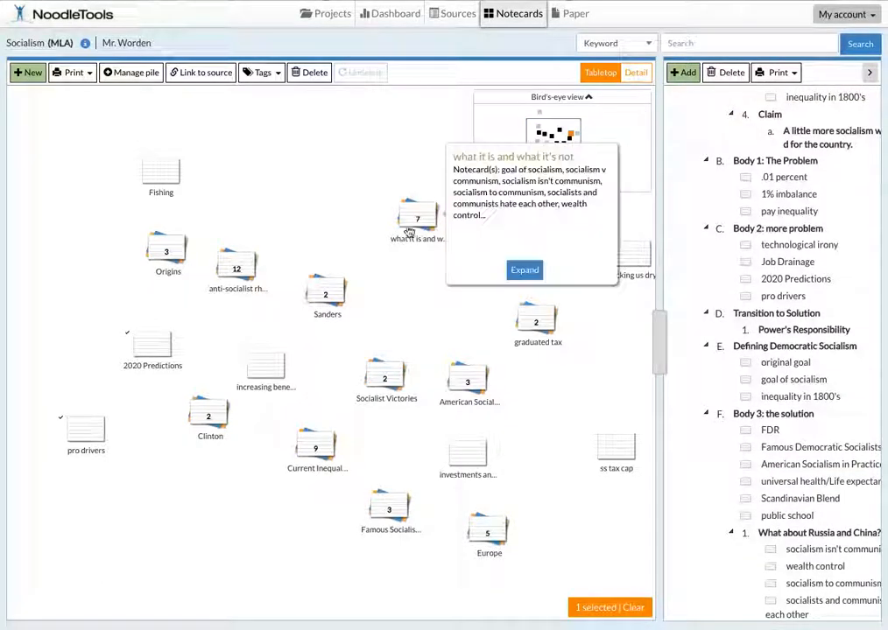
Step: Open the Independent Research! project and enter the research question "What's the deal with this theme?"
{"action": "left_click", "coordinate": [333, 15]}
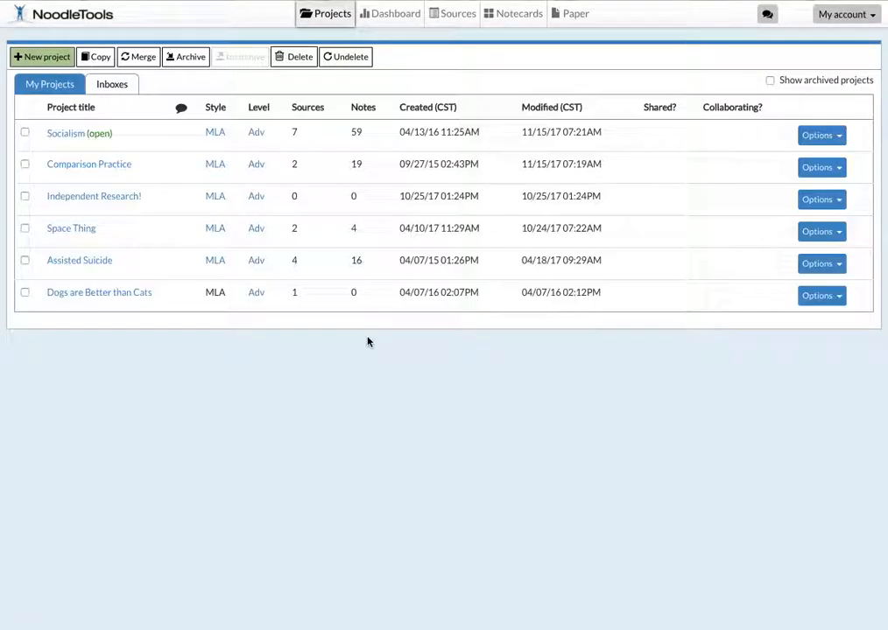
{"action": "left_click", "coordinate": [100, 196]}
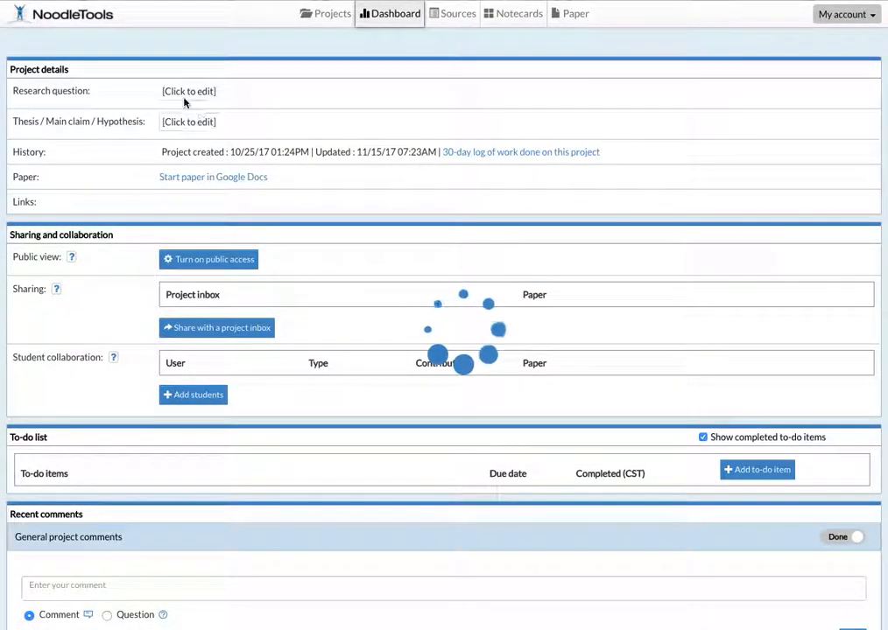
{"action": "left_click", "coordinate": [186, 92]}
{"action": "type", "text": "What's the deal with this theme?"}
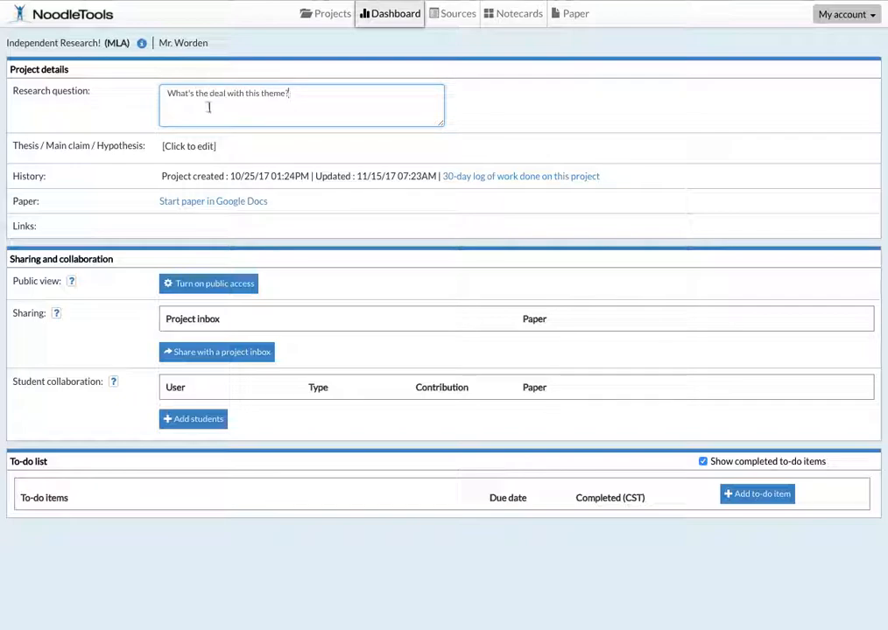
Step: Enter "This theme is really important" as the project's thesis
{"action": "left_click", "coordinate": [174, 149]}
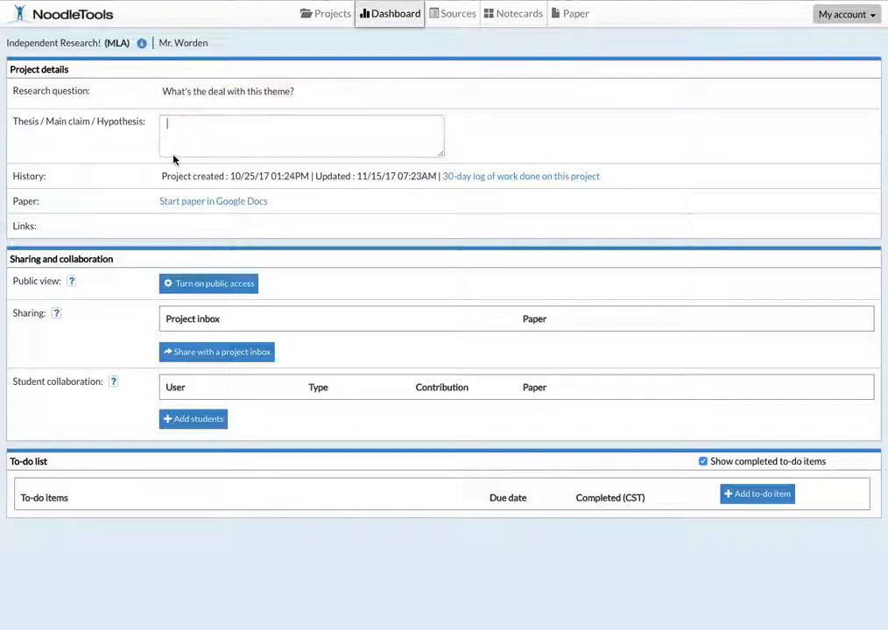
{"action": "type", "text": "This theme is really improt"}
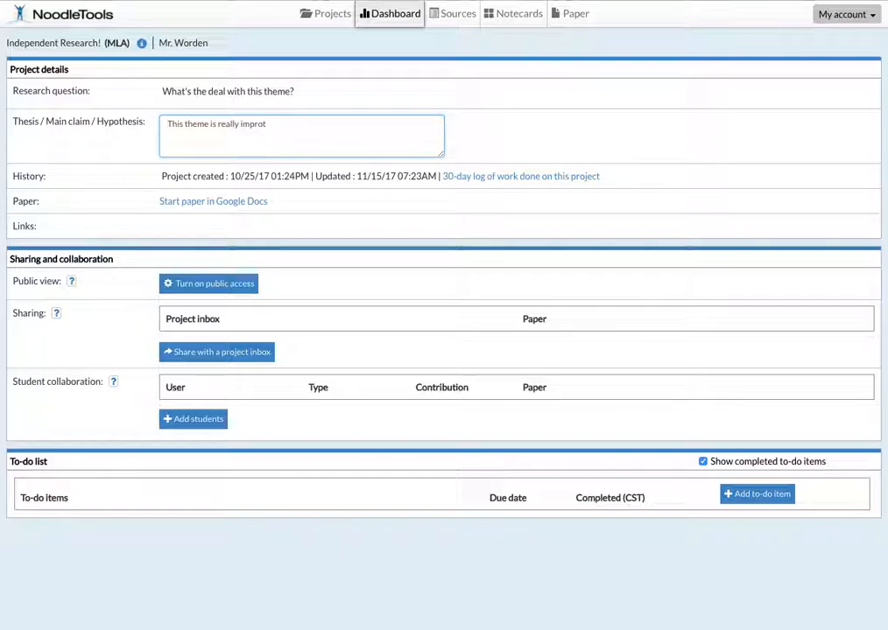
{"action": "type", "text": "ant."}
Step: Start a new citation in the project's sources for a printed book
{"action": "left_click", "coordinate": [454, 18]}
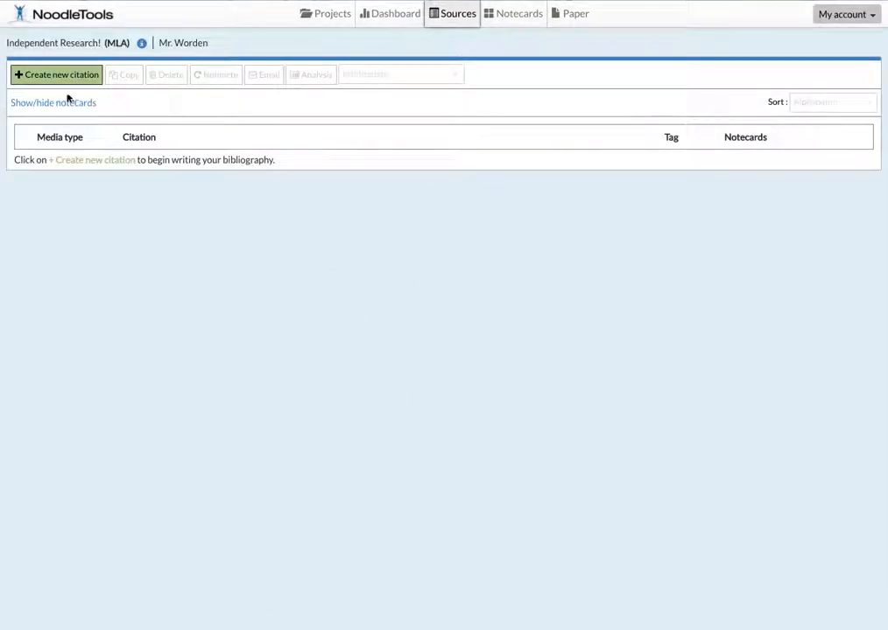
{"action": "left_click", "coordinate": [61, 78]}
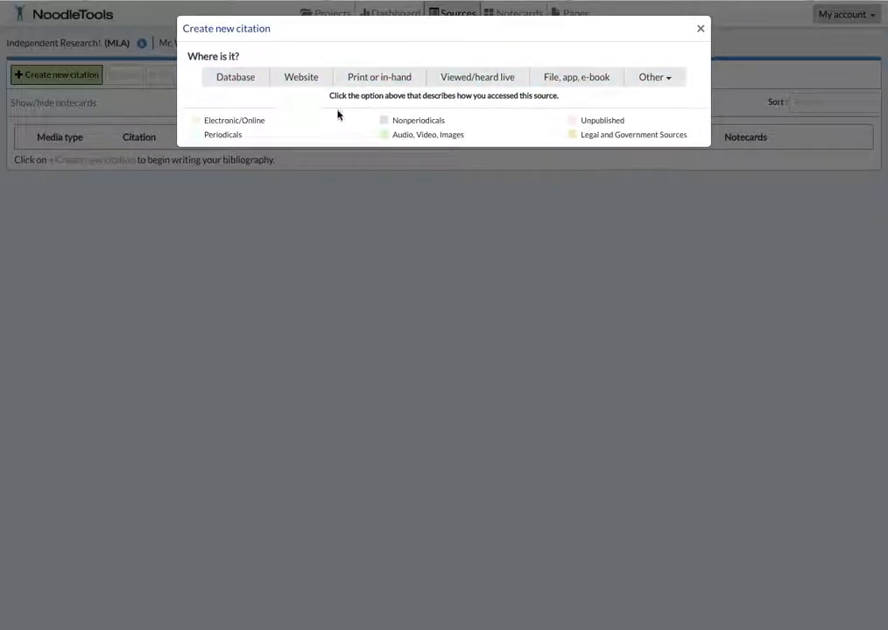
{"action": "left_click", "coordinate": [383, 85]}
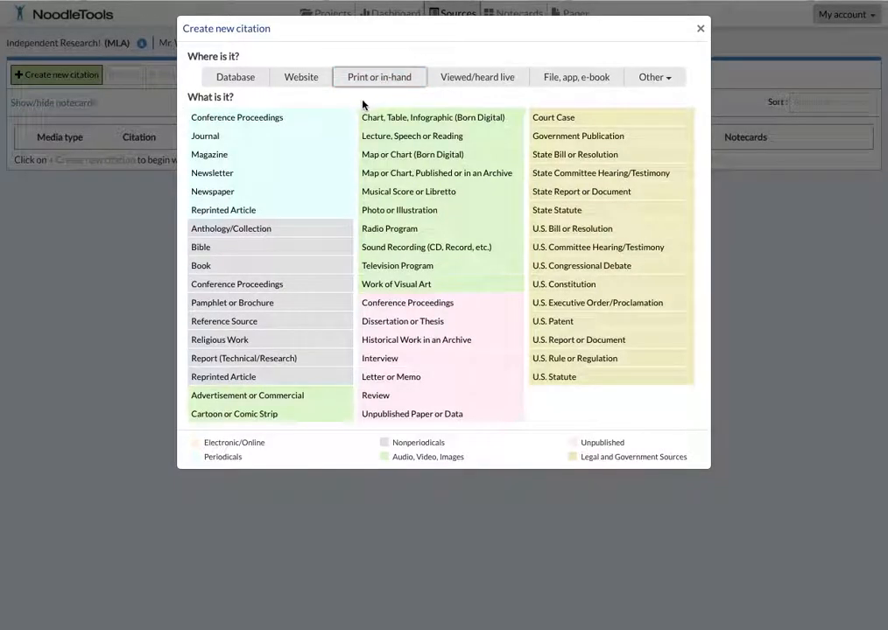
{"action": "left_click", "coordinate": [200, 265]}
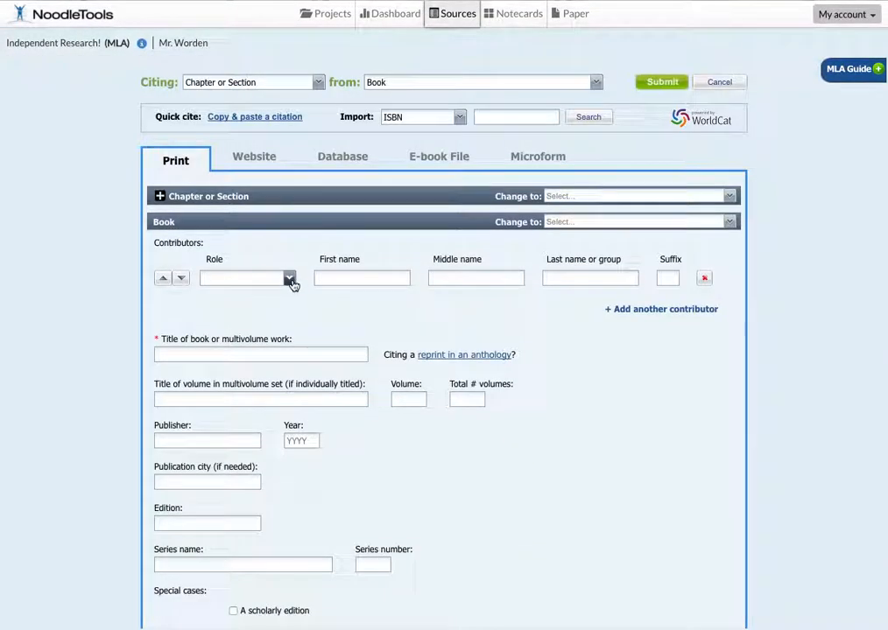
Step: Set the contributor's role to Author and enter John Steinbeck as the name
{"action": "left_click", "coordinate": [290, 279]}
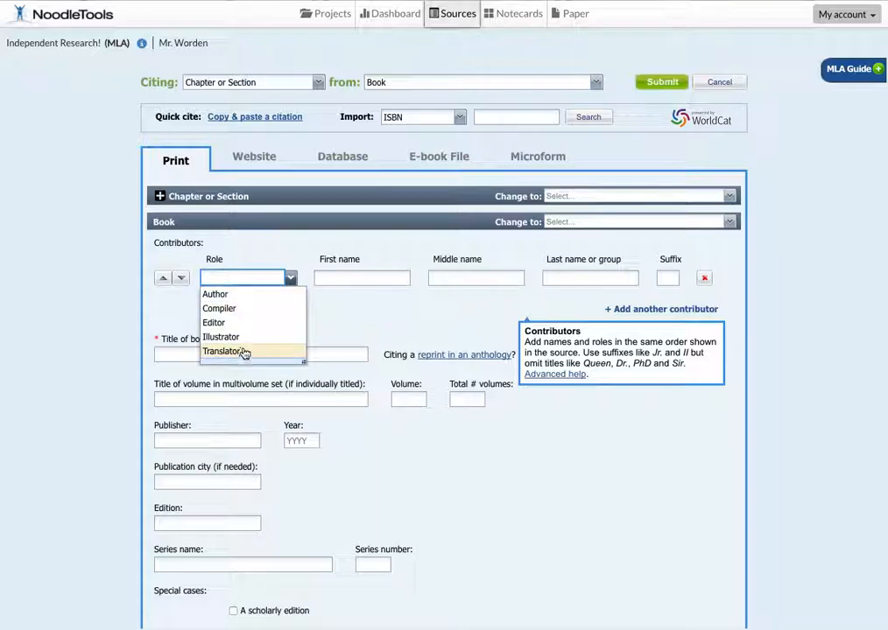
{"action": "left_click", "coordinate": [265, 295]}
{"action": "left_click", "coordinate": [334, 280]}
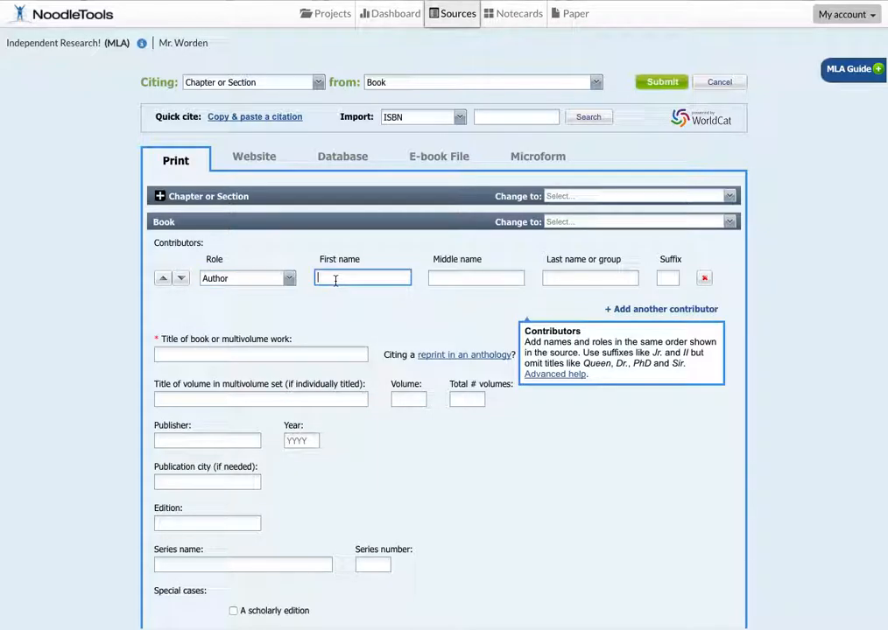
{"action": "type", "text": "Ste"}
{"action": "type", "text": "John"}
{"action": "key", "text": "Tab"}
{"action": "key", "text": "Tab"}
{"action": "type", "text": "St"}
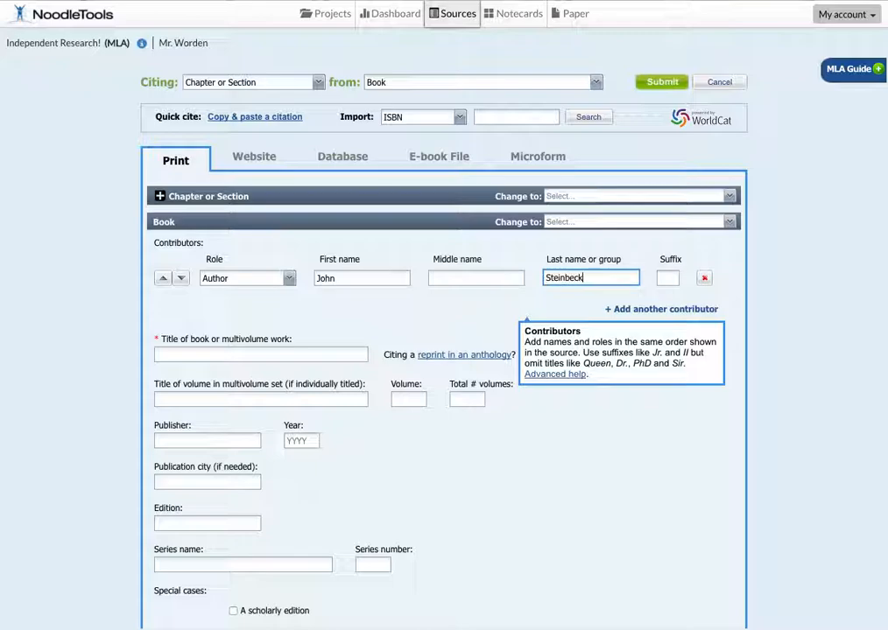
Step: Enter the book title "Of Mice and Men" with publisher Balantine and year 1935
{"action": "type", "text": "Of Mice and Men"}
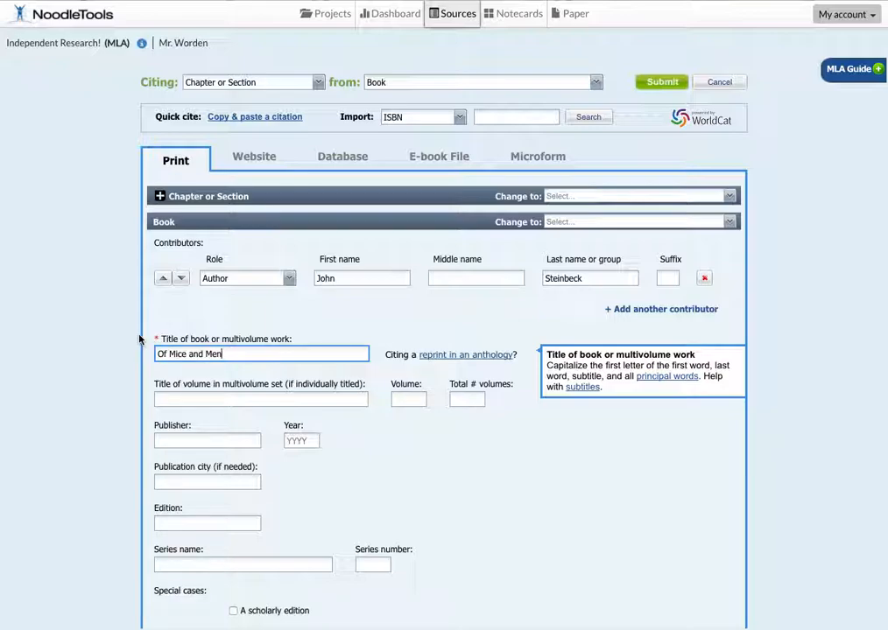
{"action": "scroll", "coordinate": [445, 420], "scroll_direction": "down", "scroll_amount": 1}
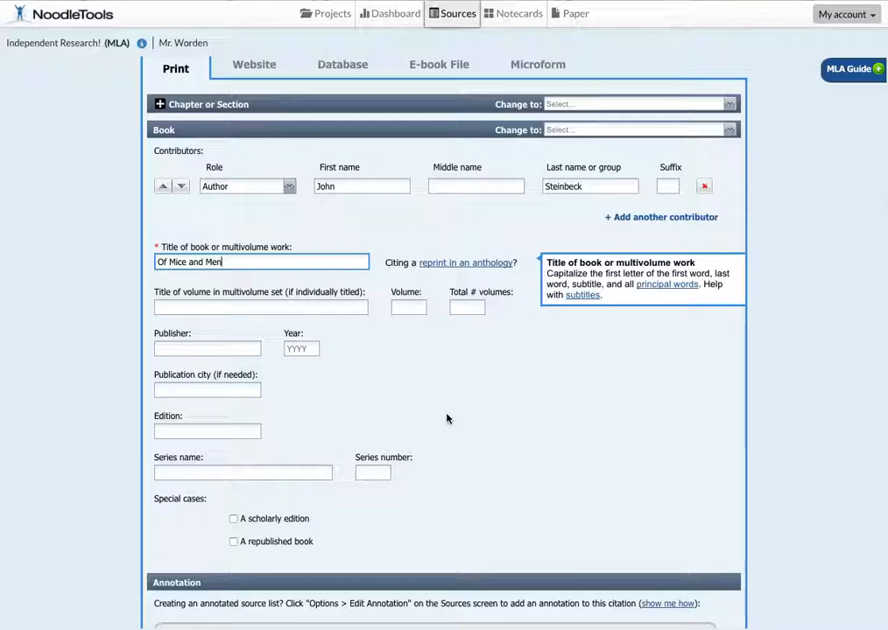
{"action": "left_click", "coordinate": [169, 348]}
{"action": "type", "text": "Balantine"}
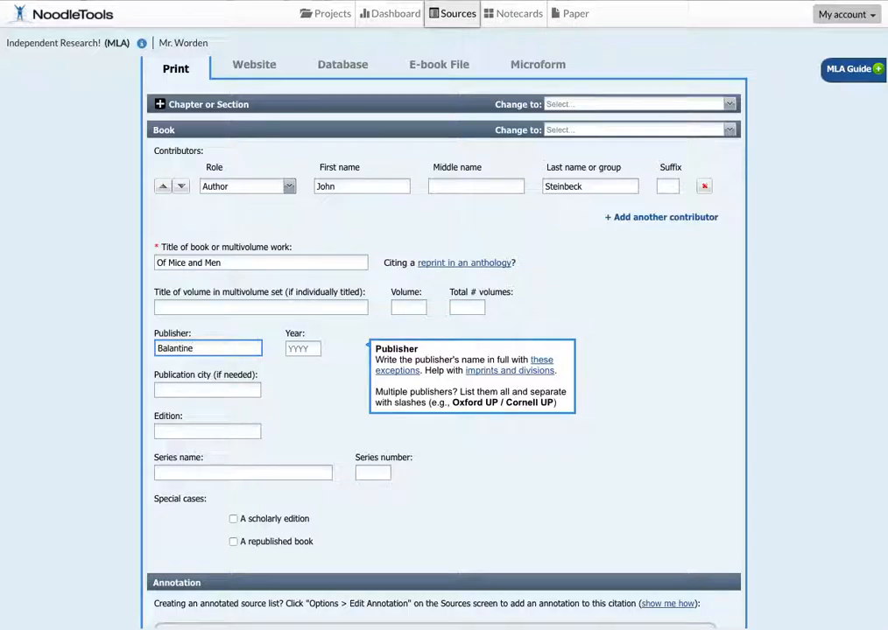
{"action": "key", "text": "Tab"}
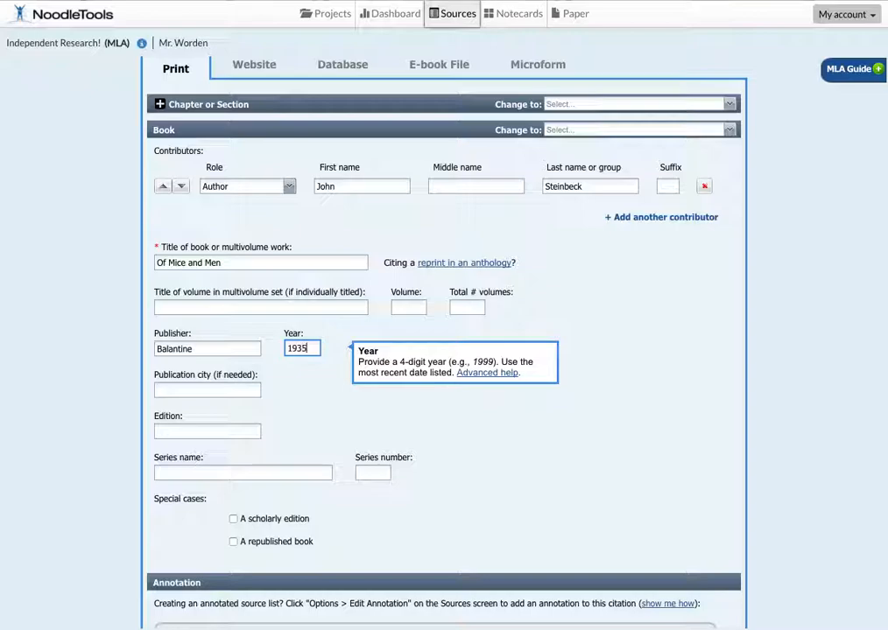
Step: Set the publication city to New York and submit the book citation
{"action": "left_click", "coordinate": [184, 392]}
{"action": "type", "text": "New"}
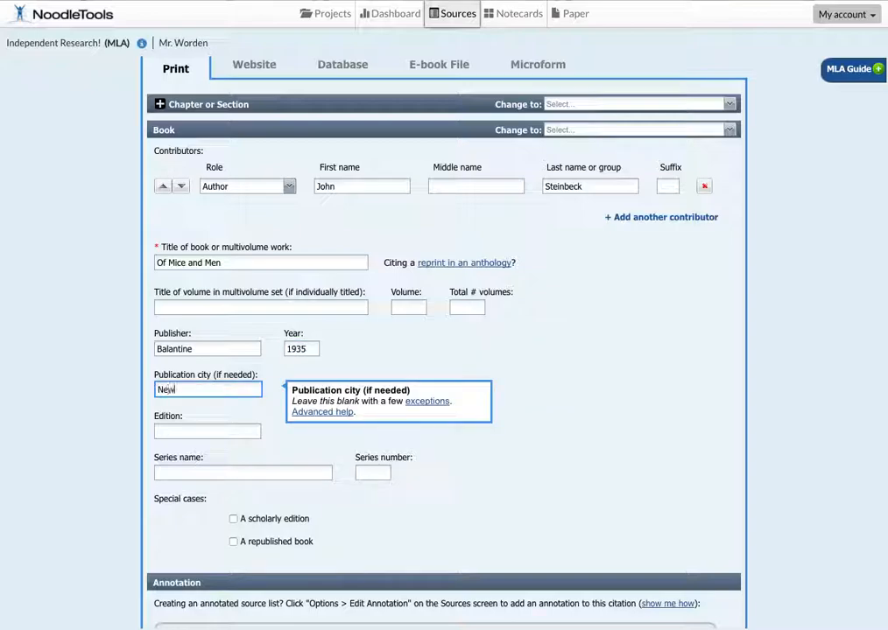
{"action": "type", "text": " York"}
{"action": "left_click", "coordinate": [578, 537]}
{"action": "scroll", "coordinate": [579, 537], "scroll_direction": "down", "scroll_amount": 2}
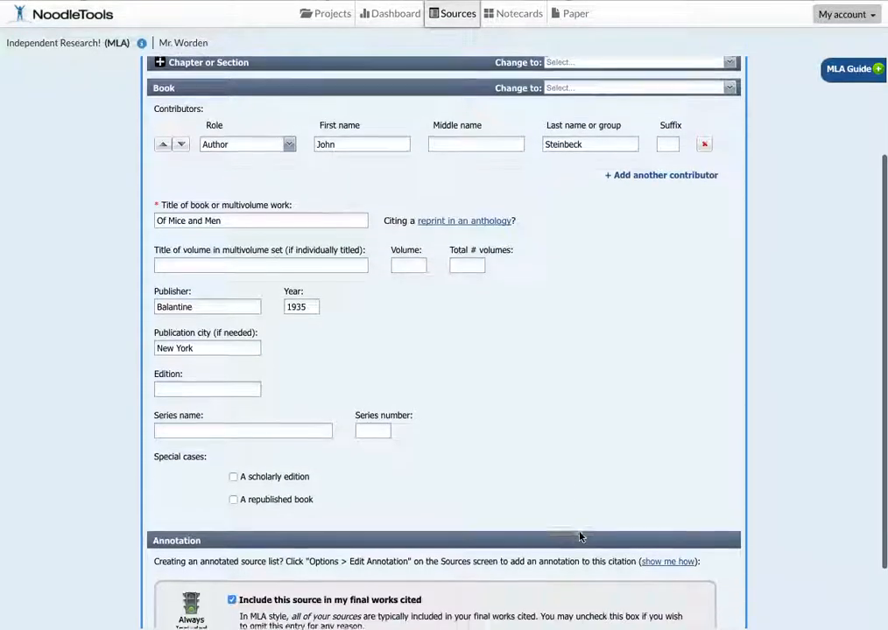
{"action": "scroll", "coordinate": [579, 537], "scroll_direction": "down", "scroll_amount": 3}
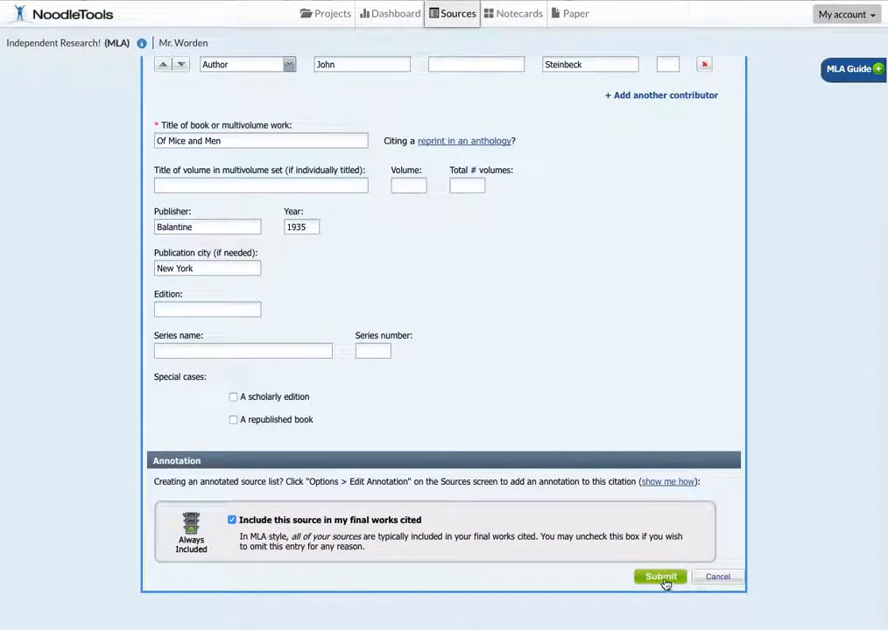
{"action": "left_click", "coordinate": [664, 582]}
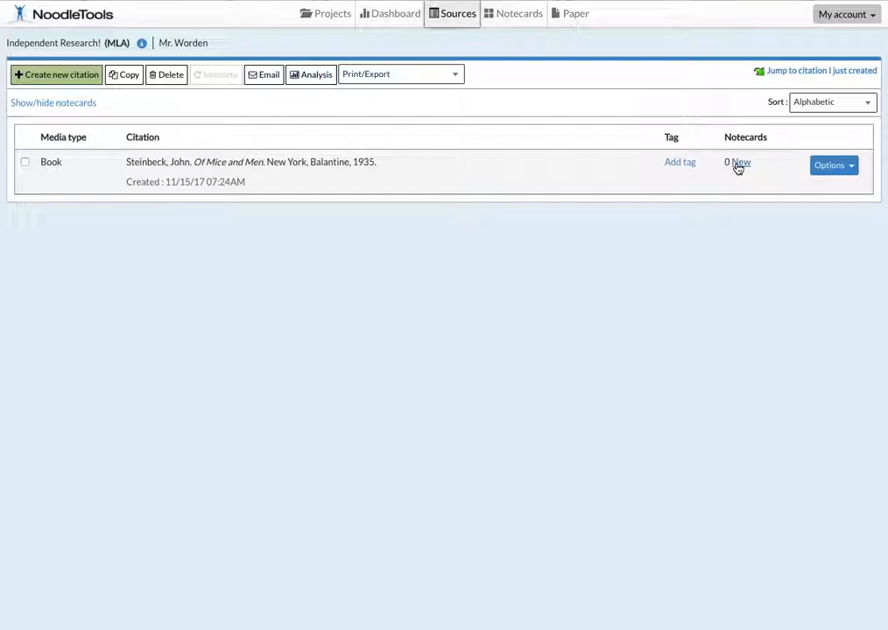
Step: Create a new notecard for the Of Mice and Men citation and title it "Crazy"
{"action": "left_click", "coordinate": [738, 165]}
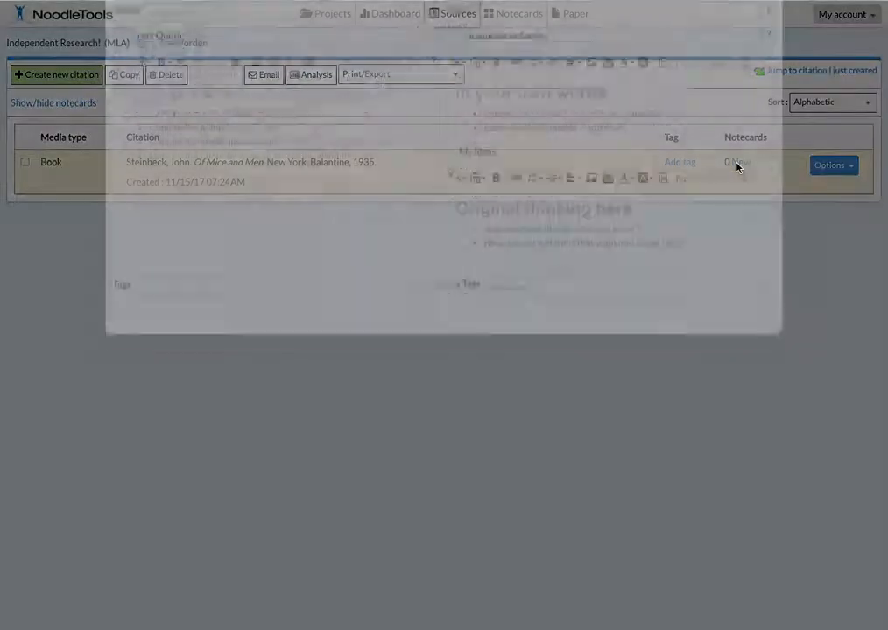
{"action": "left_click", "coordinate": [186, 59]}
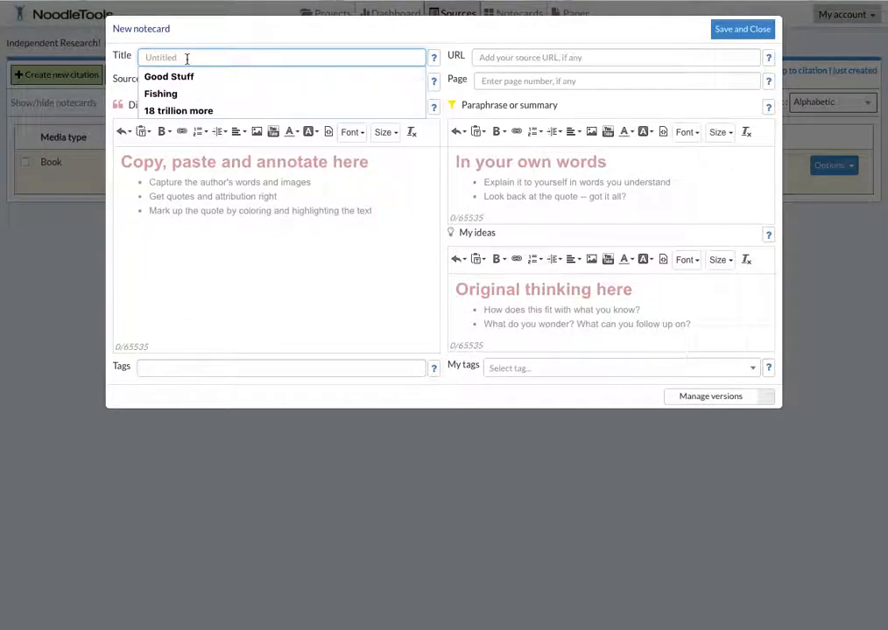
{"action": "type", "text": "Cra"}
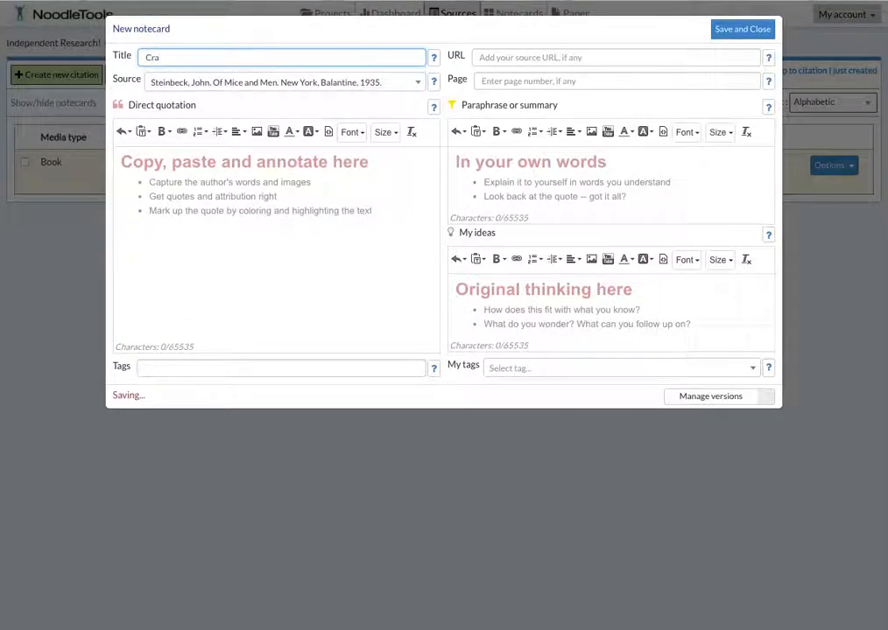
{"action": "type", "text": "zy"}
Step: Enter "I tell ya a guy goes nuts if he ain't got nobody." as the notecard's direct quotation
{"action": "left_click", "coordinate": [217, 164]}
{"action": "type", "text": "I tell ya a g"}
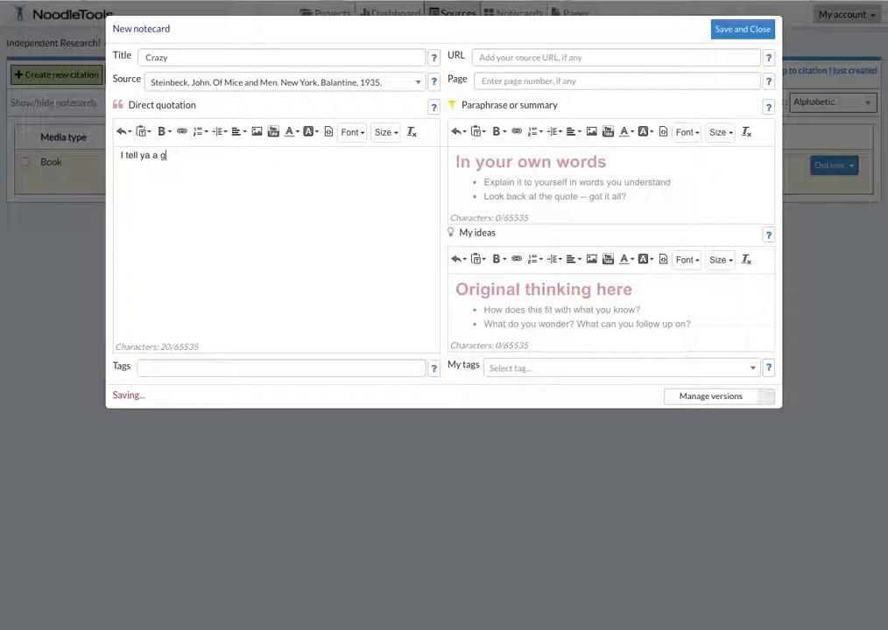
{"action": "type", "text": "uy goes nuts if he"}
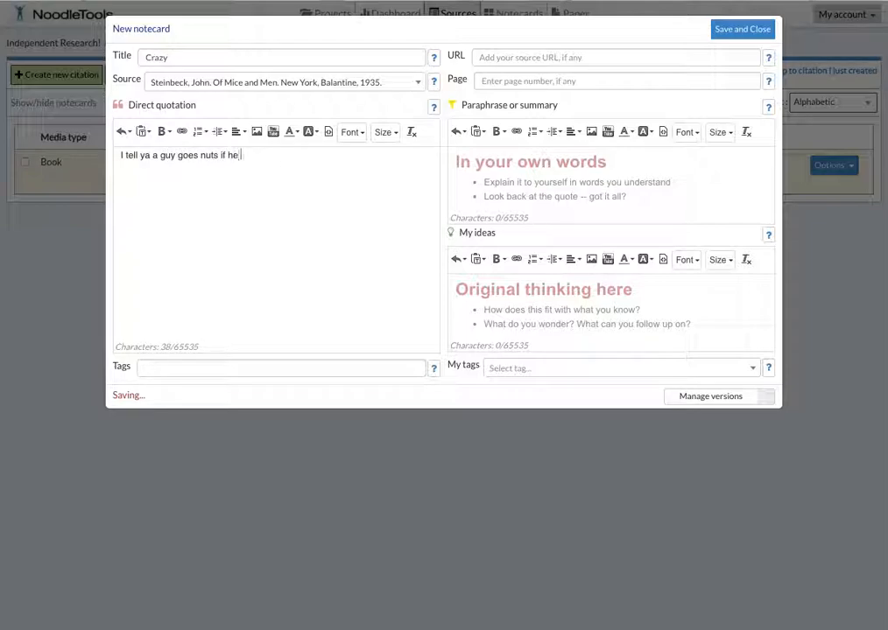
{"action": "type", "text": " ain't got nobody."}
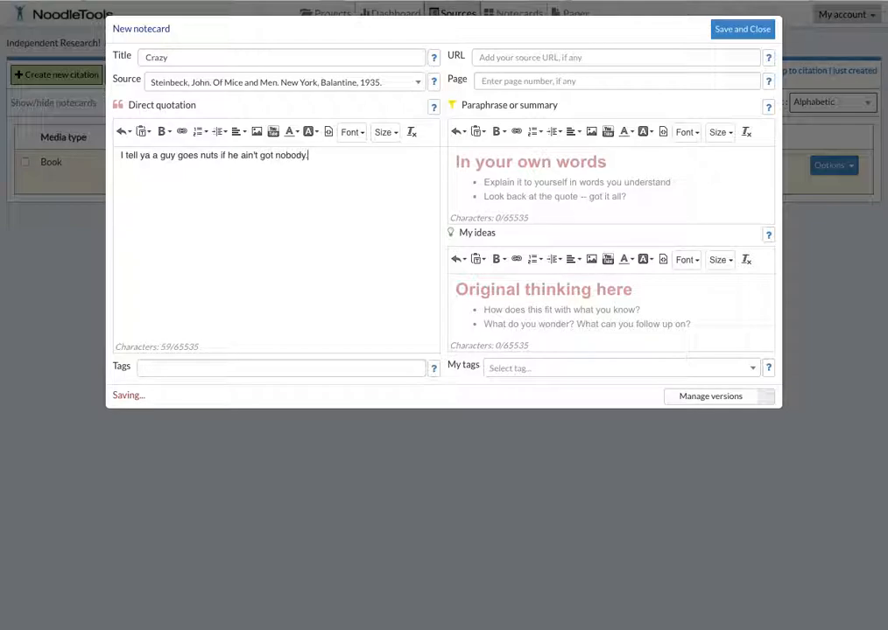
Step: Add the idea "This shows the terrible effect of loneliness on Crooks." to the notecard and save it
{"action": "left_click", "coordinate": [559, 300]}
{"action": "type", "text": "This show"}
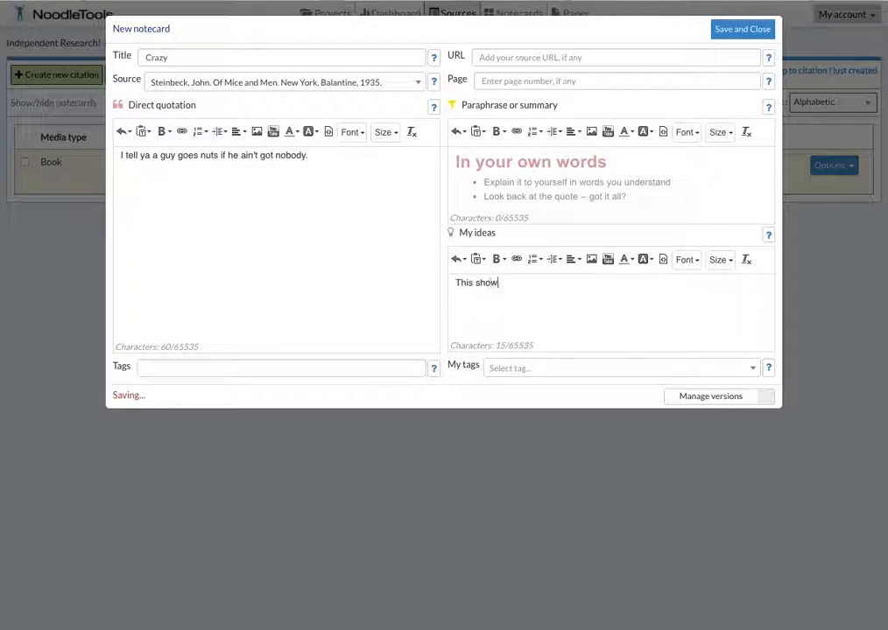
{"action": "type", "text": "s the terrible effect of In"}
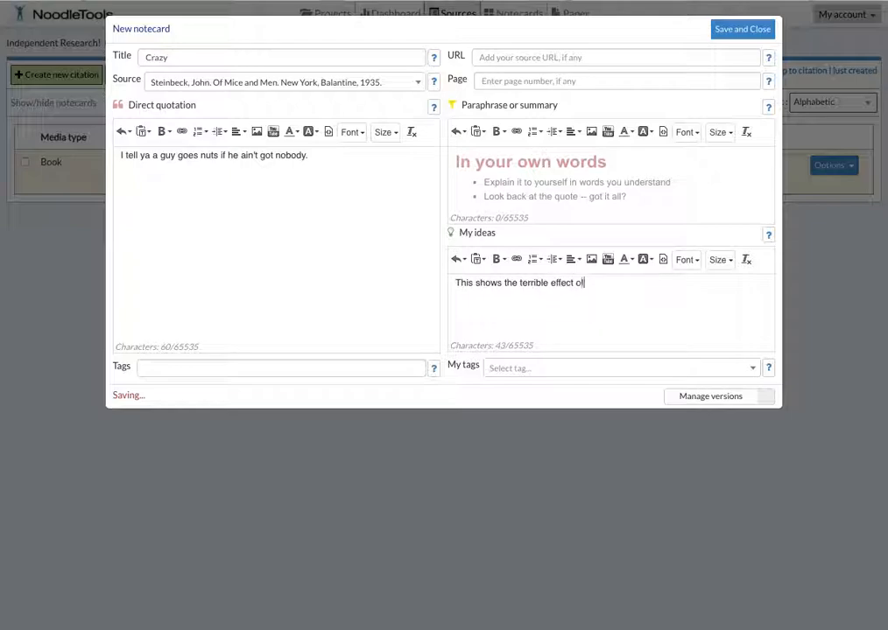
{"action": "type", "text": "le"}
{"action": "key", "text": "BackSpace"}
{"action": "key", "text": "BackSpace"}
{"action": "key", "text": "BackSpace"}
{"action": "type", "text": "eliness on Crooks."}
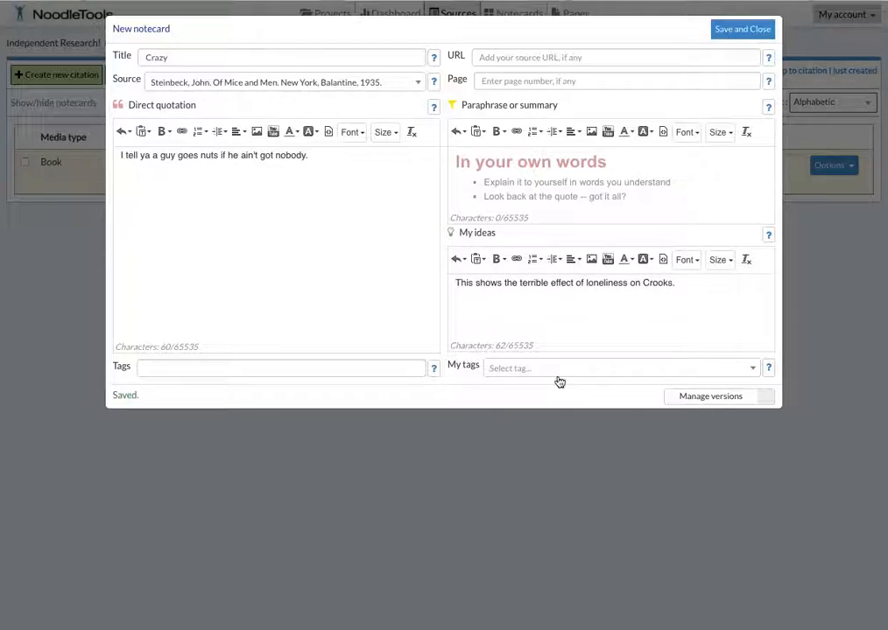
{"action": "left_click", "coordinate": [739, 34]}
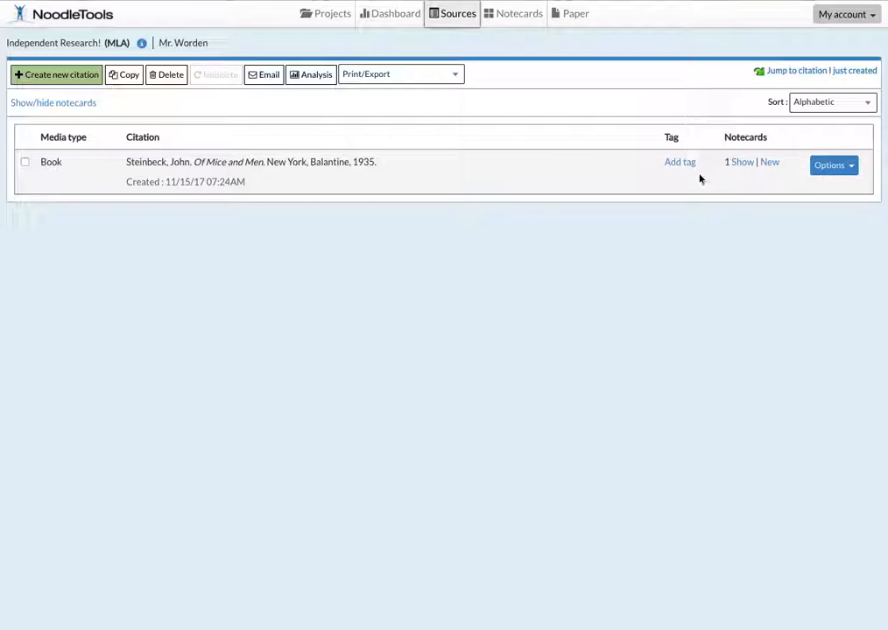
Step: Create another Of Mice and Men notecard titled "Rabbits" with the direct quotation "An' I get to tend 'em!"
{"action": "left_click", "coordinate": [774, 166]}
{"action": "left_click", "coordinate": [162, 57]}
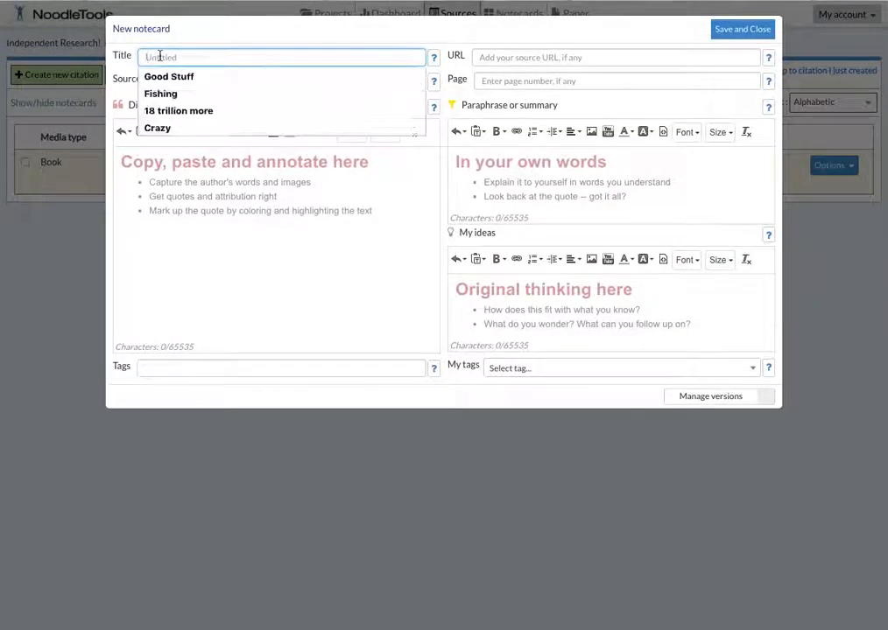
{"action": "type", "text": "Rabbits"}
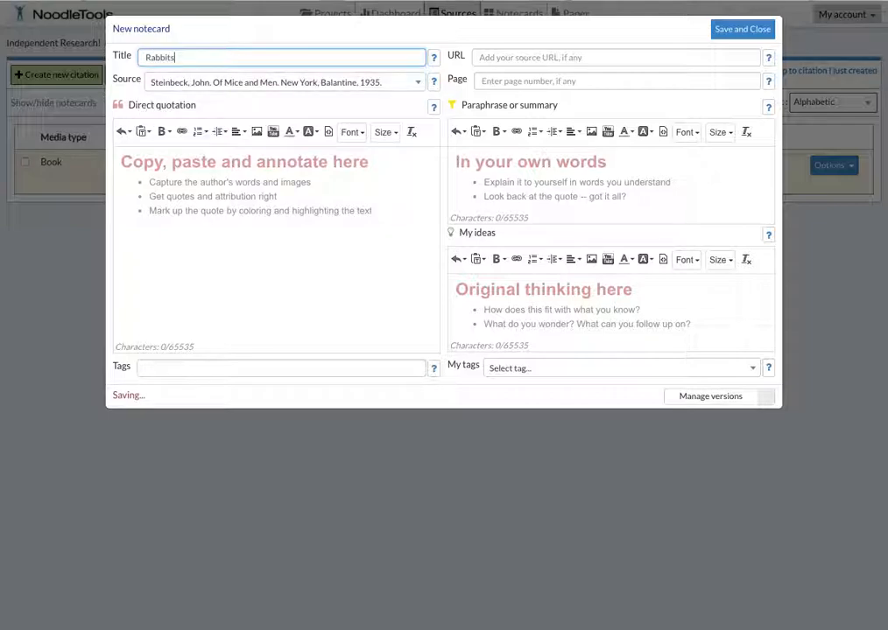
{"action": "left_click", "coordinate": [197, 185]}
{"action": "type", "text": "An' I get to"}
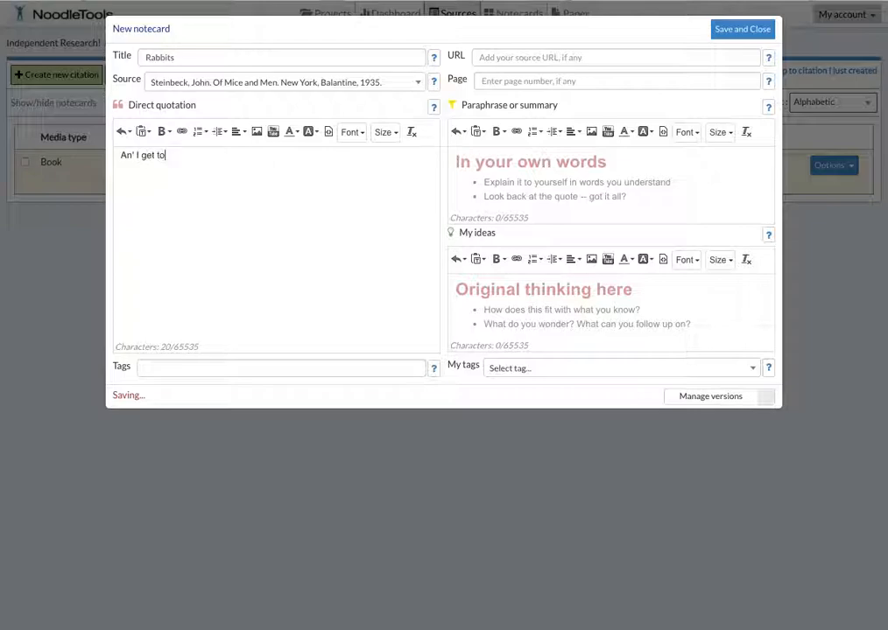
{"action": "type", "text": " tend 'em!"}
Step: Add the idea "Lennie is like a child in his enthusiasm for rabbits." to the Rabbits notecard and save it
{"action": "left_click", "coordinate": [528, 308]}
{"action": "type", "text": "L"}
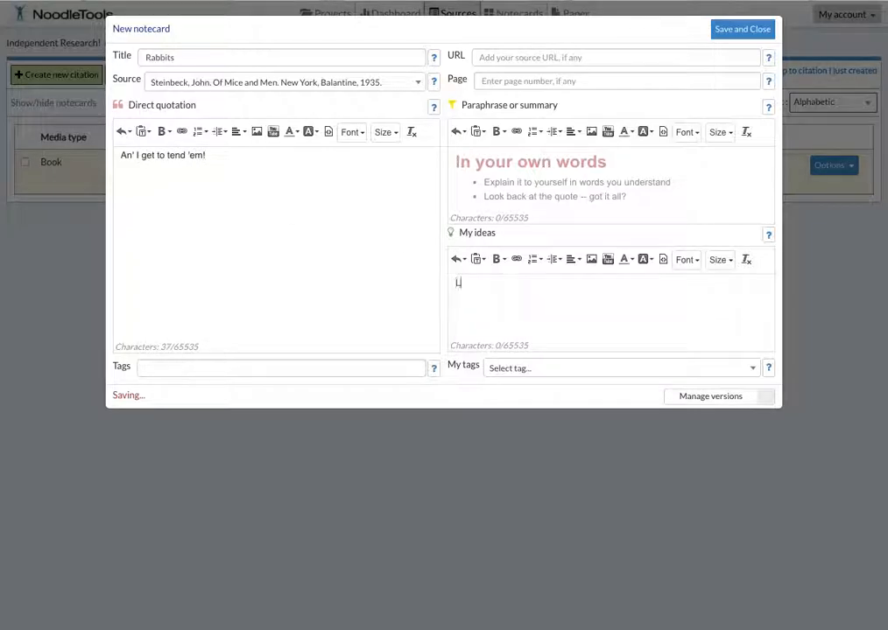
{"action": "type", "text": "ennie is like a child in his enthusiasm lor rabbits."}
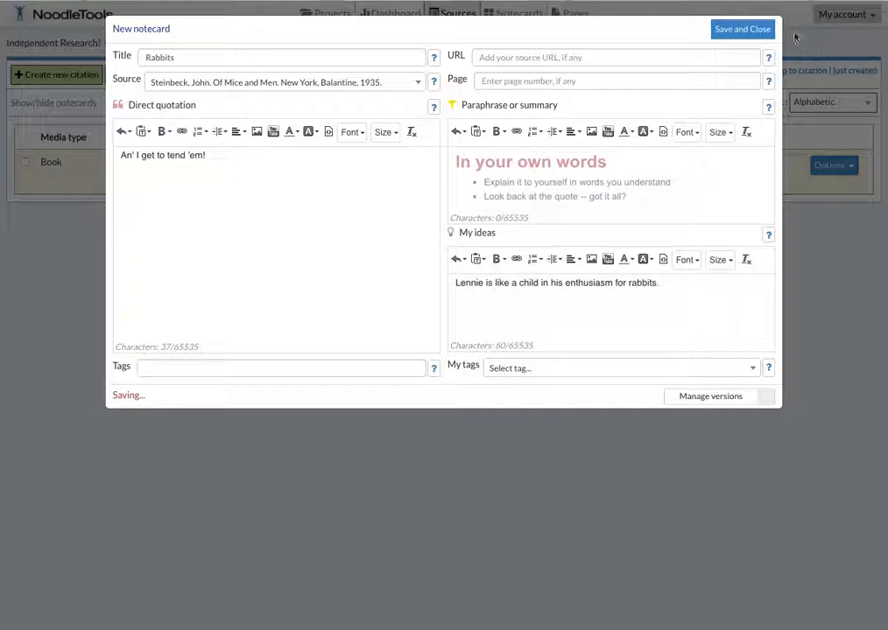
{"action": "left_click", "coordinate": [743, 27]}
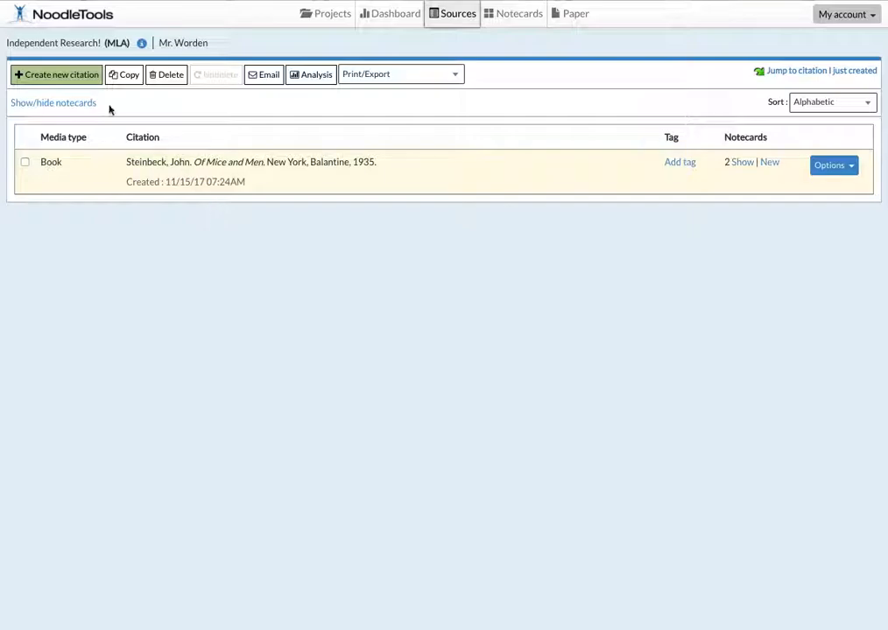
Step: Start a new print book citation and switch it to the copy-and-paste citation form
{"action": "left_click", "coordinate": [65, 76]}
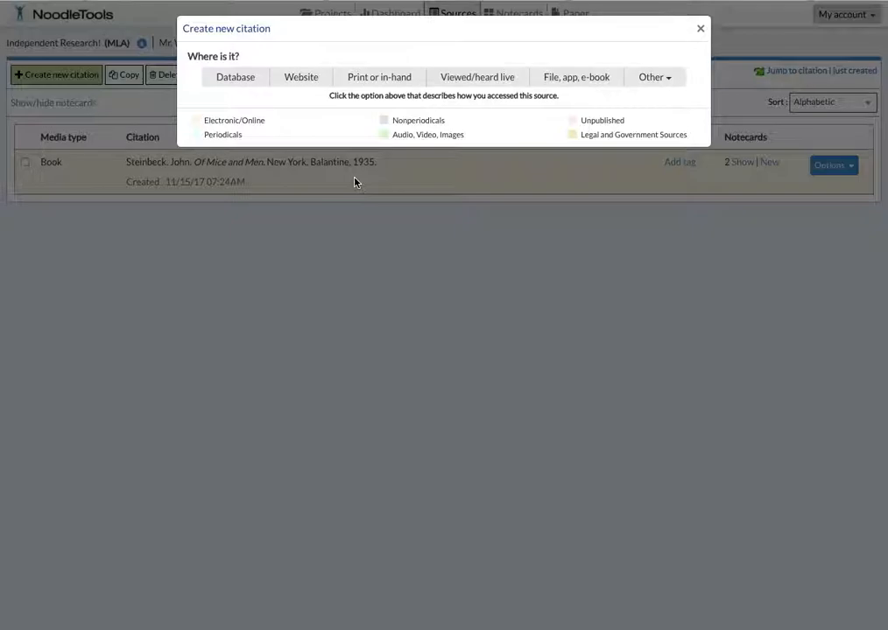
{"action": "left_click", "coordinate": [361, 79]}
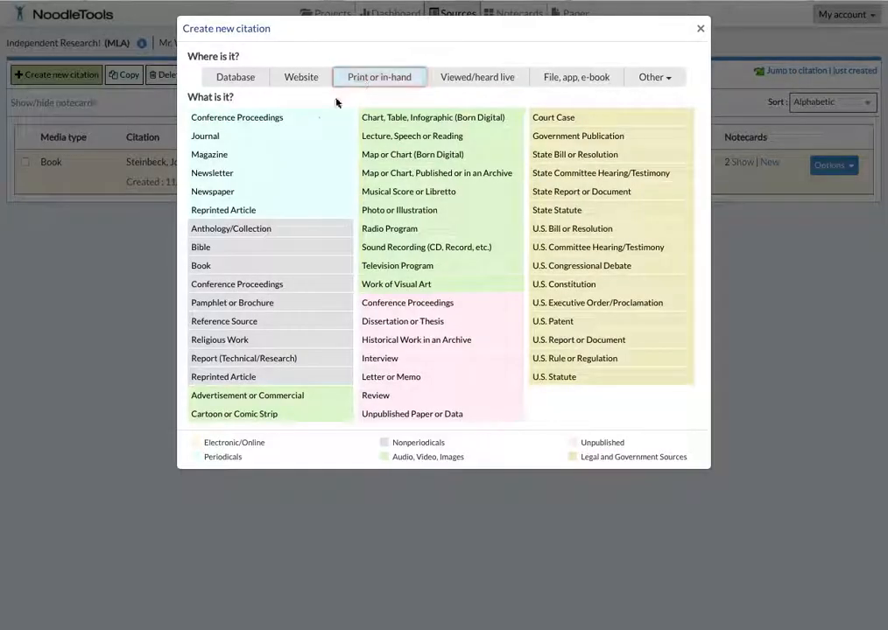
{"action": "left_click", "coordinate": [204, 265]}
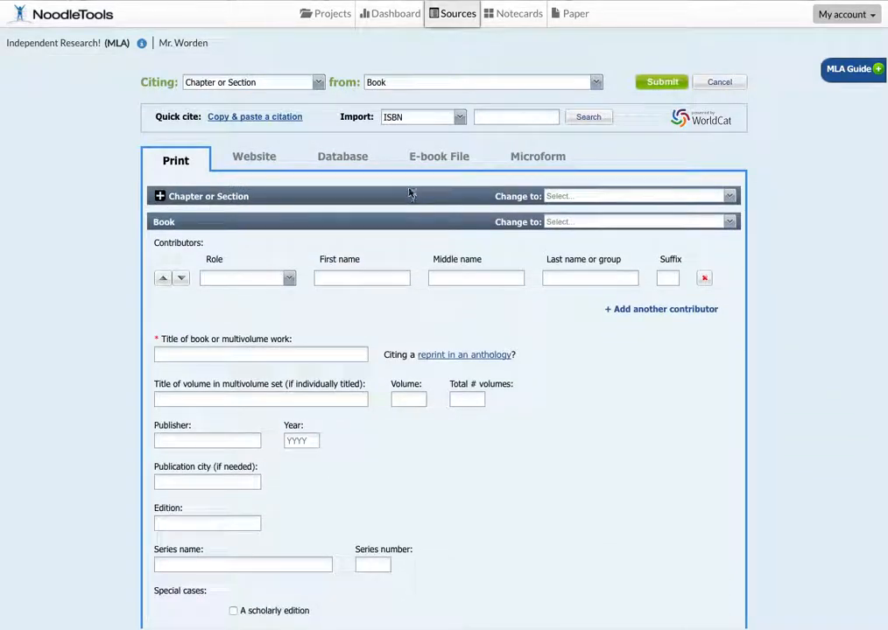
{"action": "left_click", "coordinate": [266, 123]}
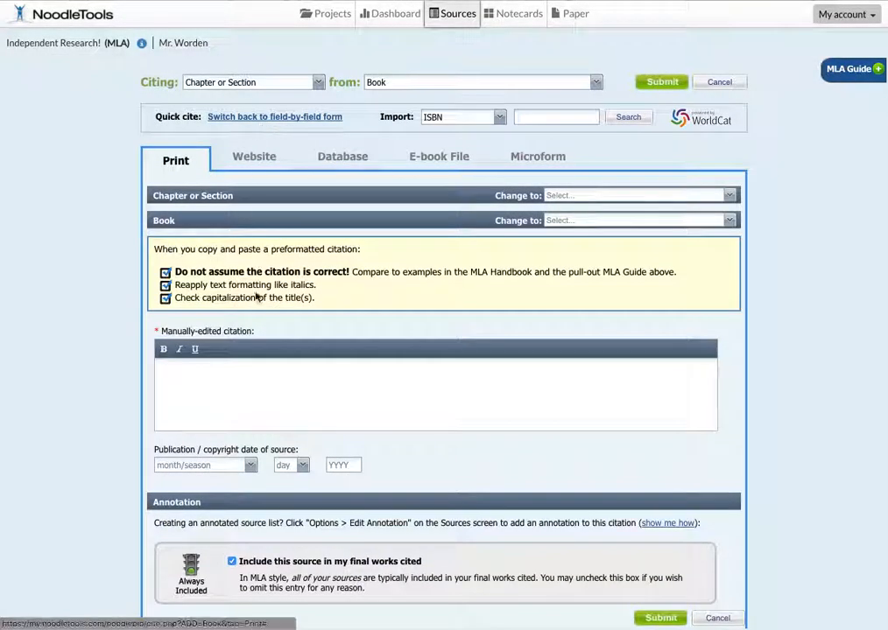
Step: Enter "Amazing Citation" as the manually edited citation and submit it
{"action": "left_click", "coordinate": [256, 387]}
{"action": "type", "text": "Amazing Citation"}
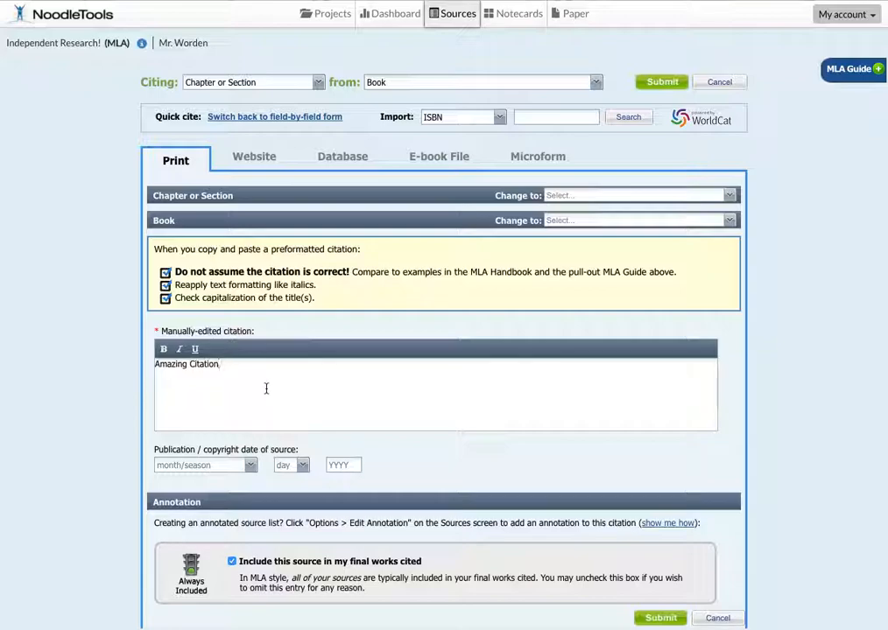
{"action": "scroll", "coordinate": [272, 389], "scroll_direction": "down", "scroll_amount": 1}
{"action": "left_click", "coordinate": [660, 601]}
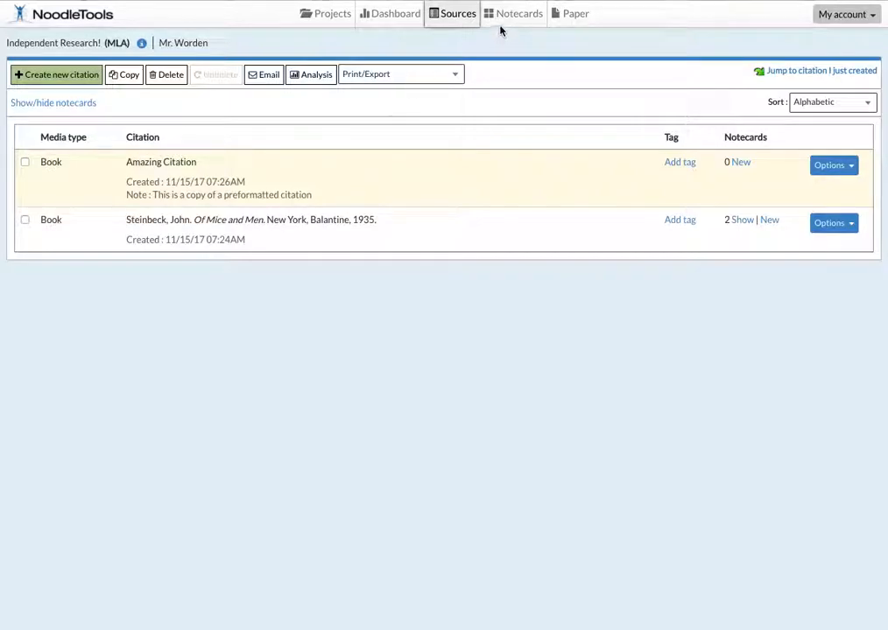
Step: Create and save a notecard for Amazing Citation titled "meh", with quotation "blah" and idea "blerb"
{"action": "left_click", "coordinate": [744, 164]}
{"action": "left_click", "coordinate": [198, 196]}
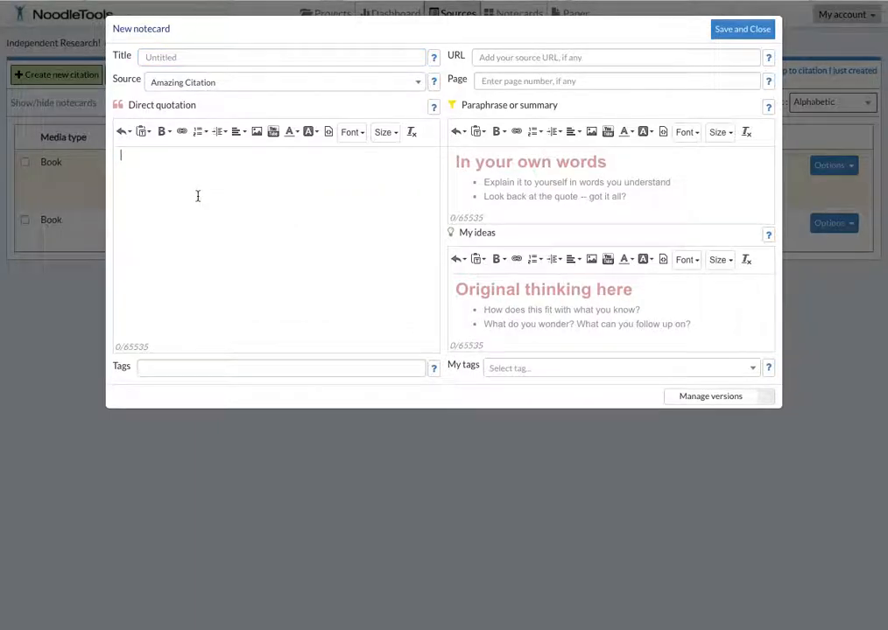
{"action": "type", "text": "blah"}
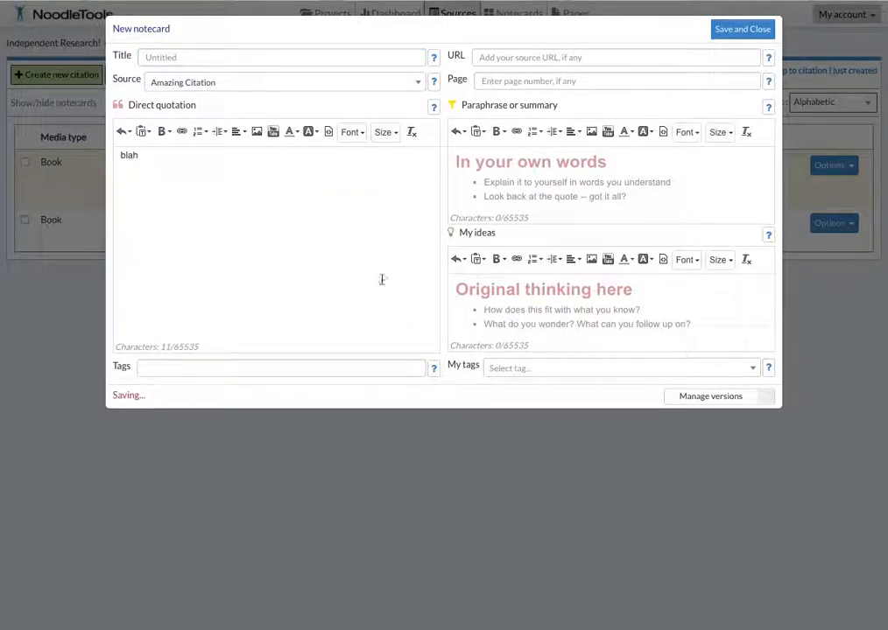
{"action": "left_click", "coordinate": [501, 313]}
{"action": "type", "text": "blerb"}
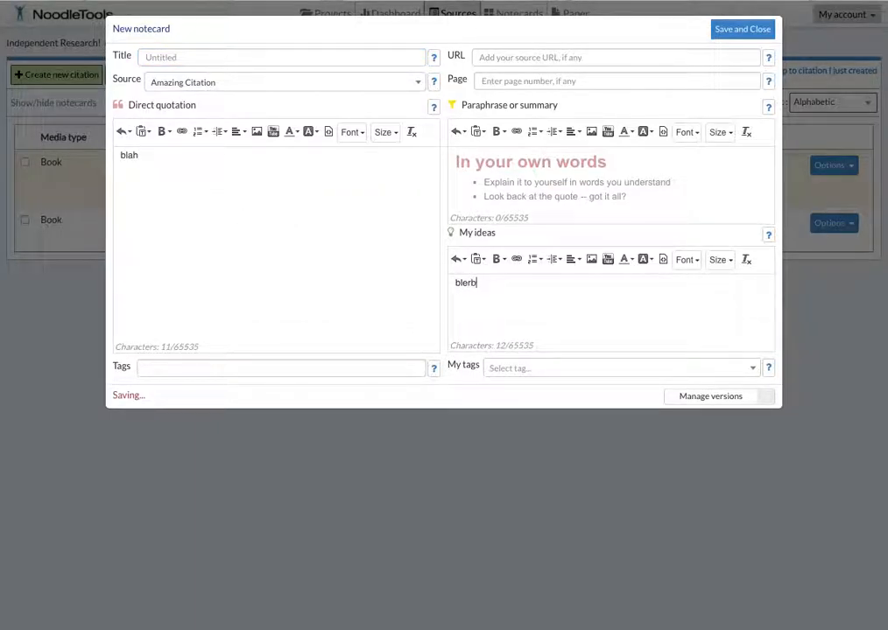
{"action": "left_click", "coordinate": [177, 59]}
{"action": "type", "text": "meh"}
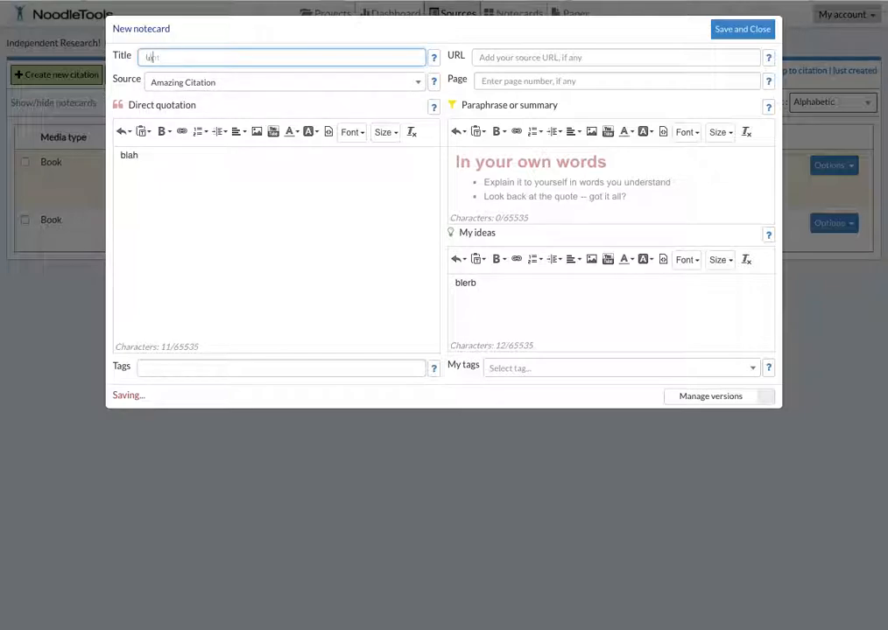
{"action": "left_click", "coordinate": [749, 33]}
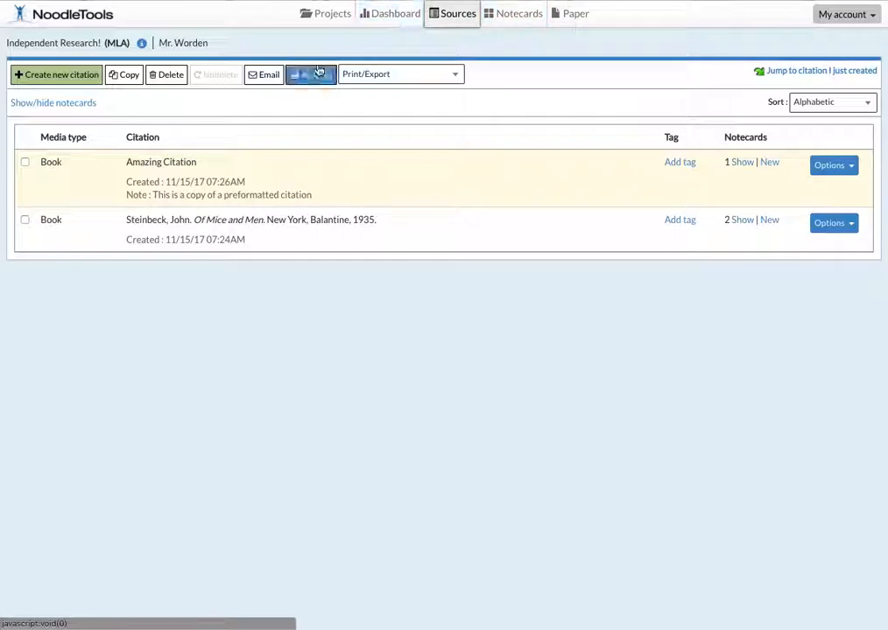
Step: Go to the project's notecards tabletop and spread the stacked Crazy, Rabbits and meh notecards apart
{"action": "left_click", "coordinate": [505, 23]}
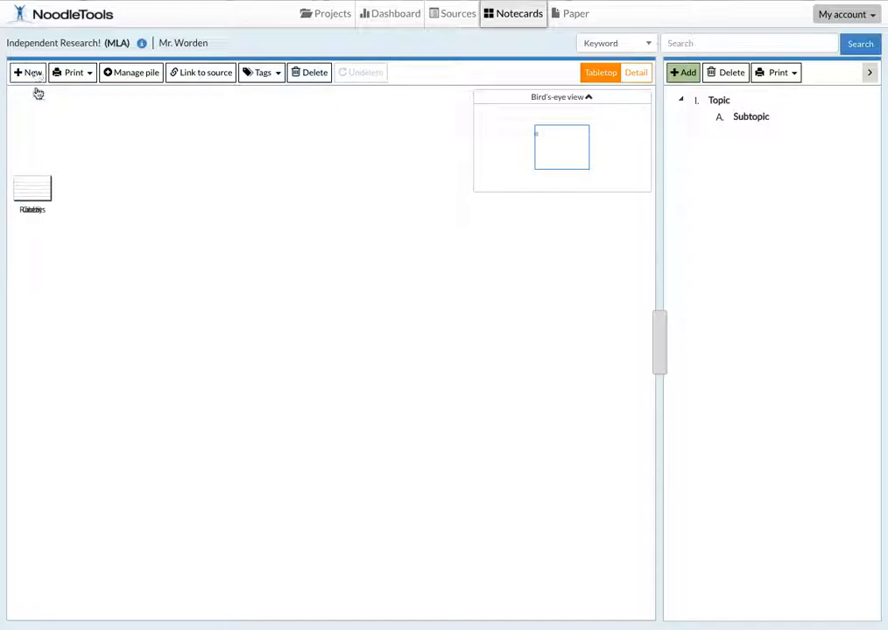
{"action": "mouse_move", "coordinate": [42, 189]}
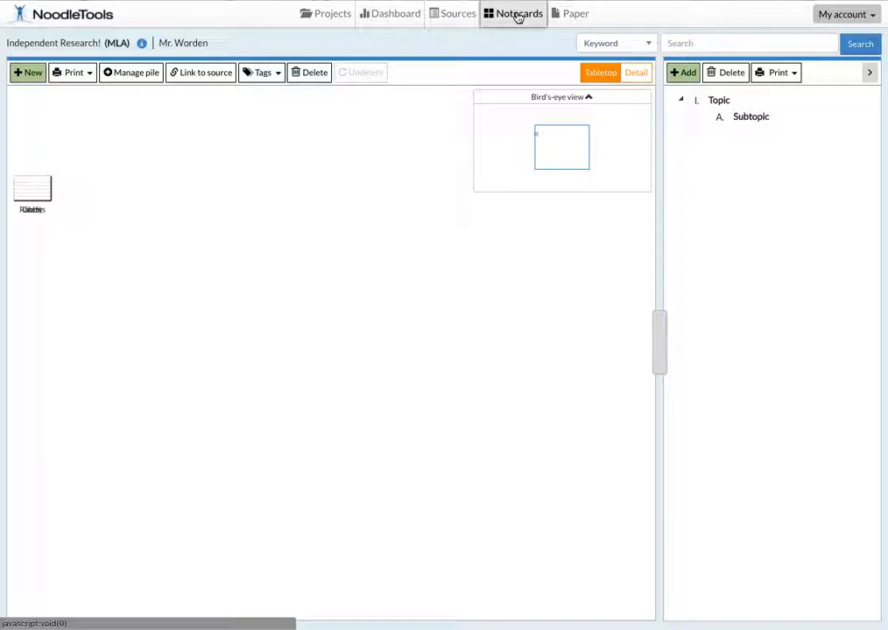
{"action": "mouse_move", "coordinate": [43, 194]}
{"action": "left_click_drag", "start_coordinate": [44, 195], "coordinate": [263, 246]}
{"action": "left_click_drag", "start_coordinate": [34, 193], "coordinate": [134, 182]}
{"action": "mouse_move", "coordinate": [246, 242]}
{"action": "left_click_drag", "start_coordinate": [245, 242], "coordinate": [417, 308]}
{"action": "mouse_move", "coordinate": [136, 180]}
{"action": "left_click_drag", "start_coordinate": [132, 180], "coordinate": [214, 235]}
Step: Try to form a new pile by stacking the Rabbits notecard onto the Crazy notecard
{"action": "mouse_move", "coordinate": [100, 313]}
{"action": "left_click_drag", "start_coordinate": [102, 315], "coordinate": [214, 249]}
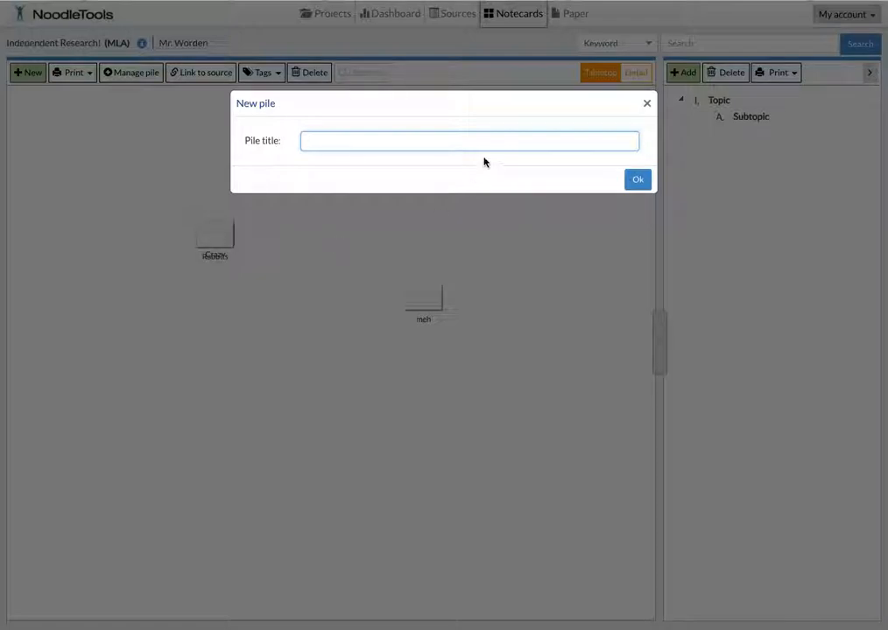
{"action": "left_click", "coordinate": [646, 103]}
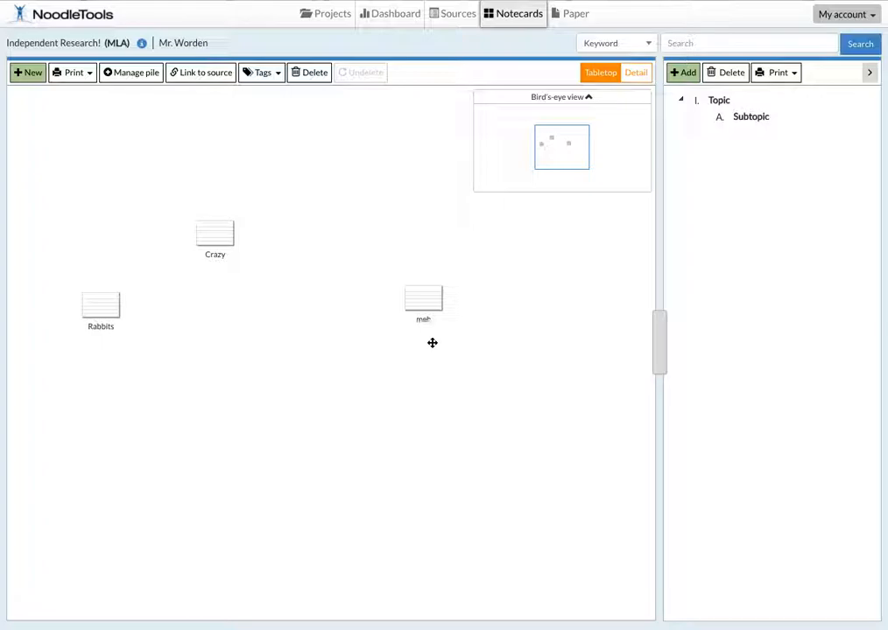
Step: Group the Crazy notecard just below Rabbits on the tabletop and move the meh notecard farther away from them
{"action": "left_click_drag", "start_coordinate": [232, 248], "coordinate": [145, 370]}
{"action": "left_click_drag", "start_coordinate": [416, 308], "coordinate": [499, 287]}
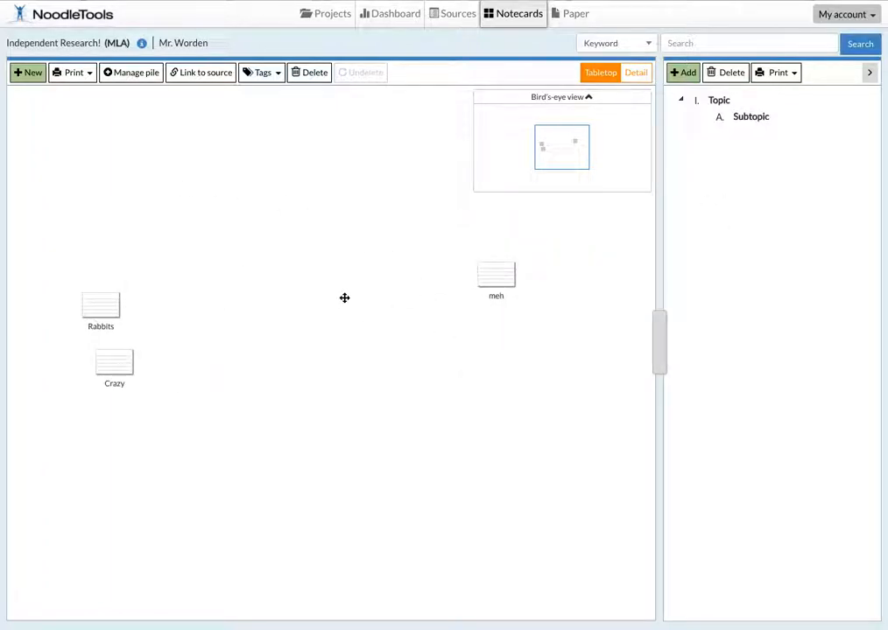
Step: Rename the outline's main topic as "Serial Killers"
{"action": "left_click", "coordinate": [716, 101]}
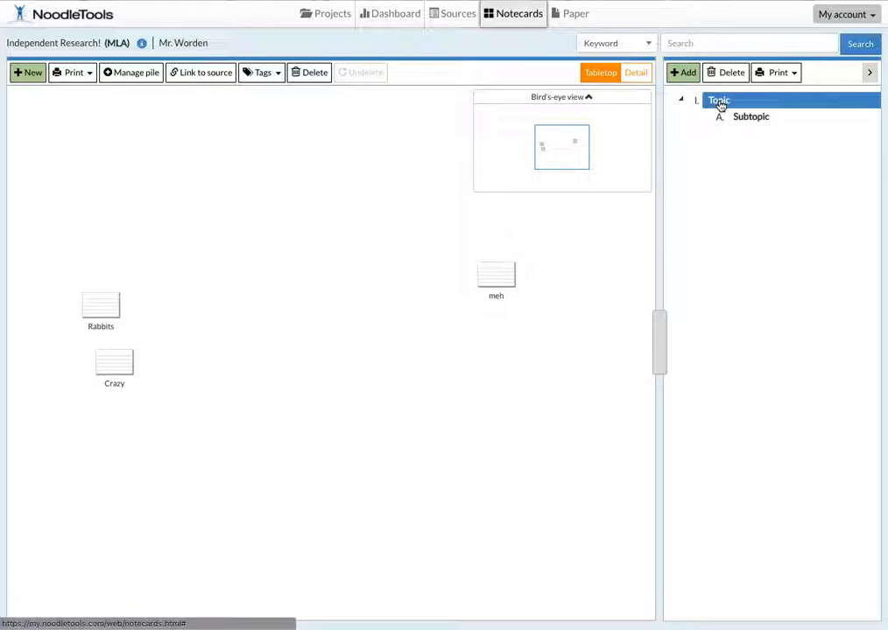
{"action": "double_click", "coordinate": [719, 101]}
{"action": "type", "text": "Research"}
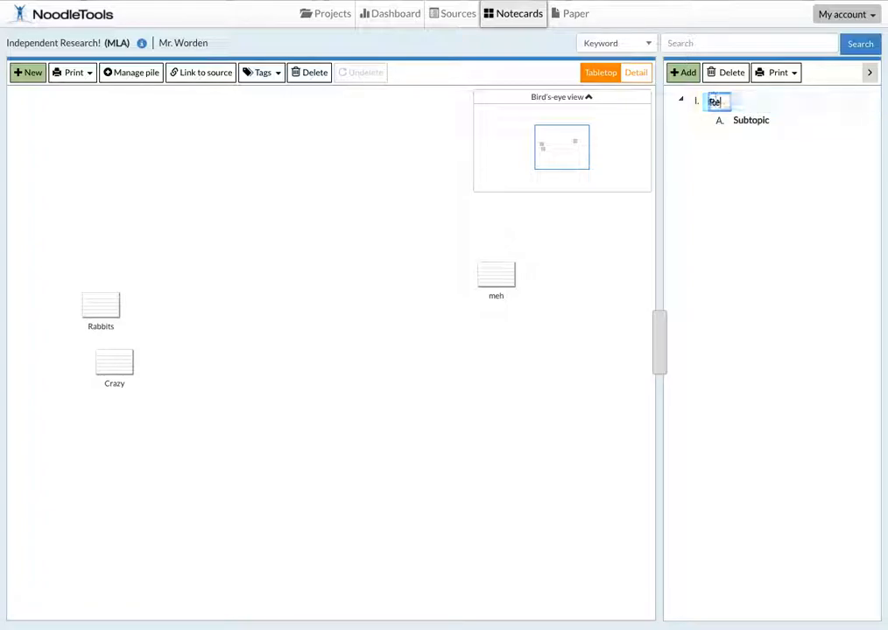
{"action": "key", "text": "BackSpace"}
{"action": "key", "text": "BackSpace"}
{"action": "key", "text": "BackSpace"}
{"action": "key", "text": "BackSpace"}
{"action": "key", "text": "BackSpace"}
{"action": "key", "text": "BackSpace"}
{"action": "key", "text": "BackSpace"}
{"action": "key", "text": "BackSpace"}
{"action": "type", "text": "Serial Killers"}
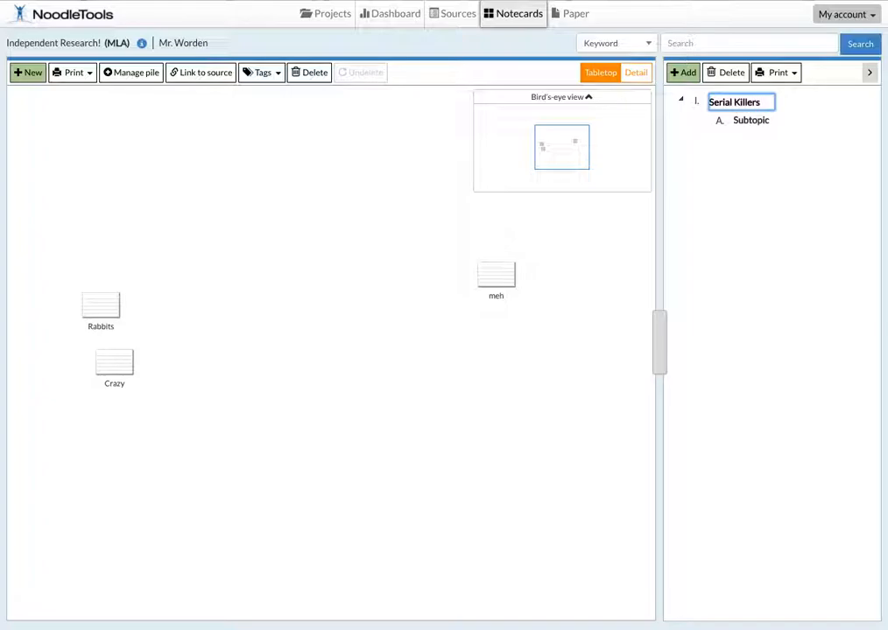
Step: Rename the outline's first subtopic under Serial Killers as "Introduction"
{"action": "left_click", "coordinate": [734, 122]}
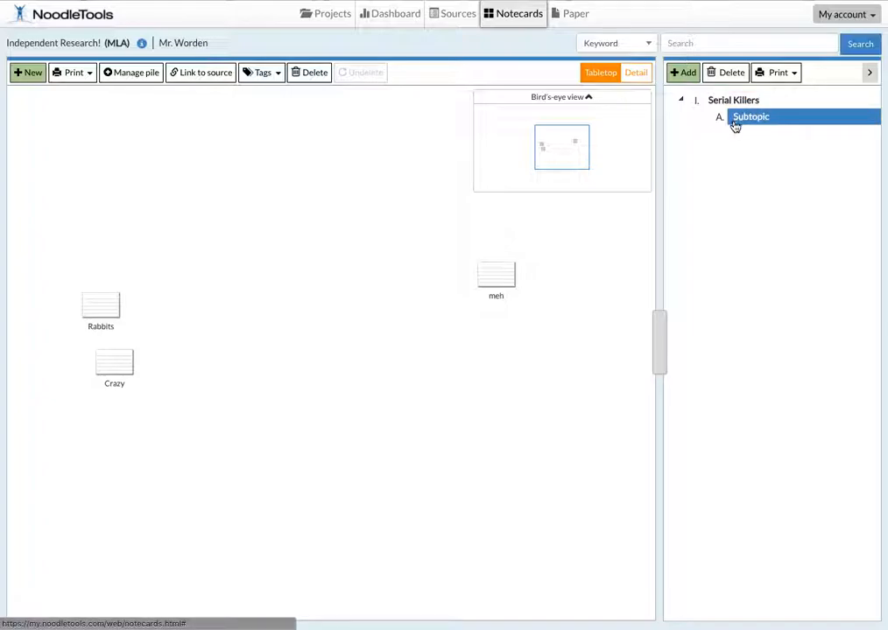
{"action": "left_click", "coordinate": [745, 120]}
{"action": "type", "text": "Intro"}
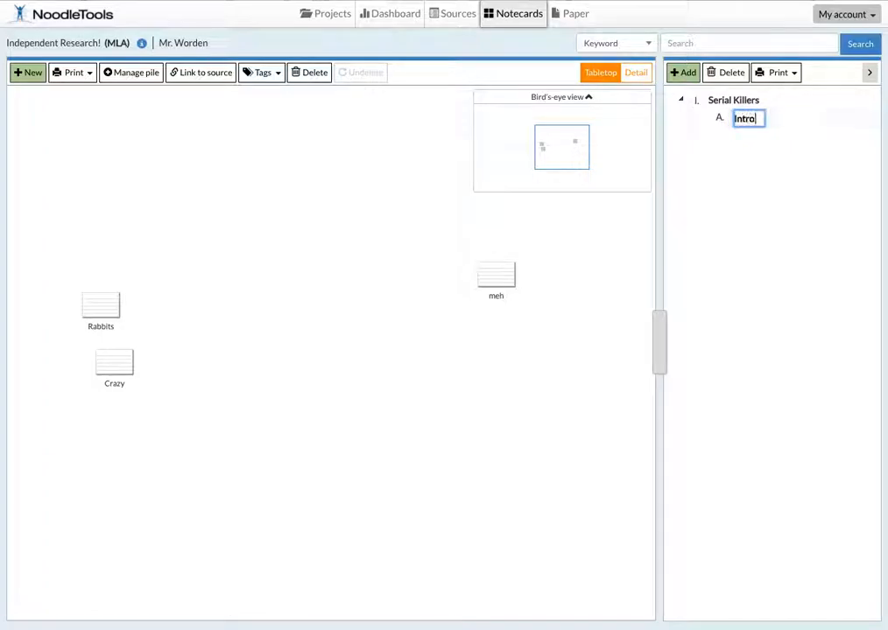
{"action": "type", "text": "duction"}
{"action": "key", "text": "Return"}
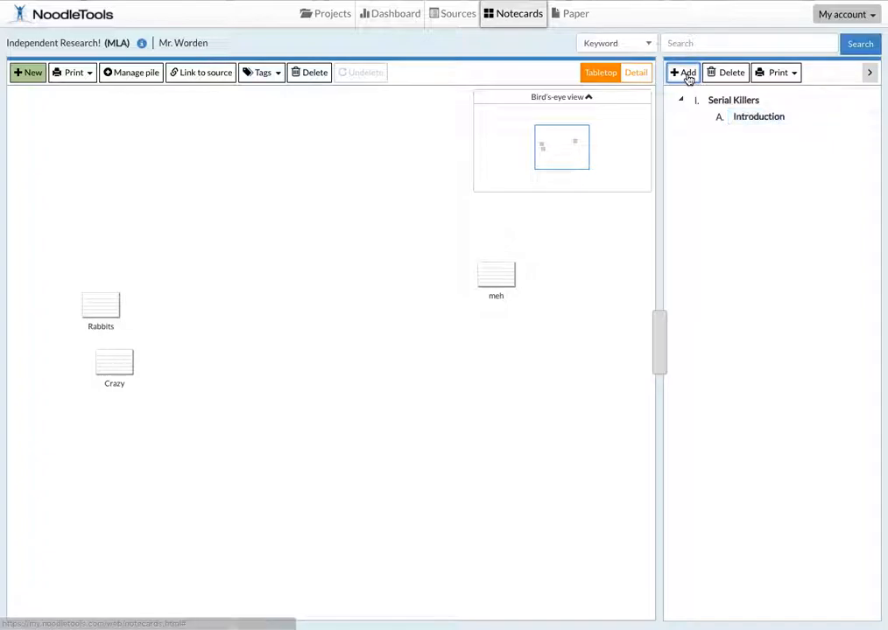
Step: Add a subtopic named "Hook" under Introduction in the outline
{"action": "left_click", "coordinate": [688, 77]}
{"action": "left_click", "coordinate": [755, 135]}
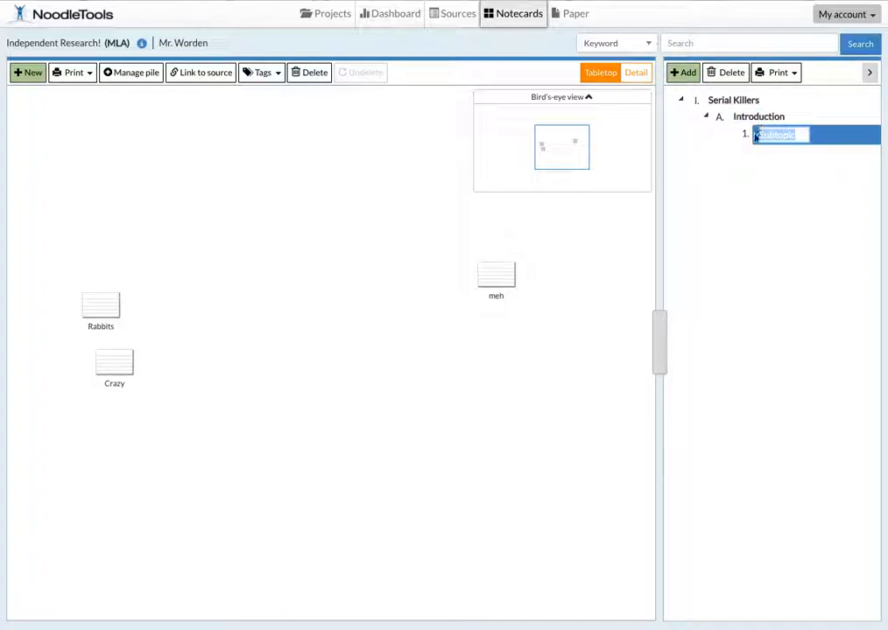
{"action": "type", "text": "Hook"}
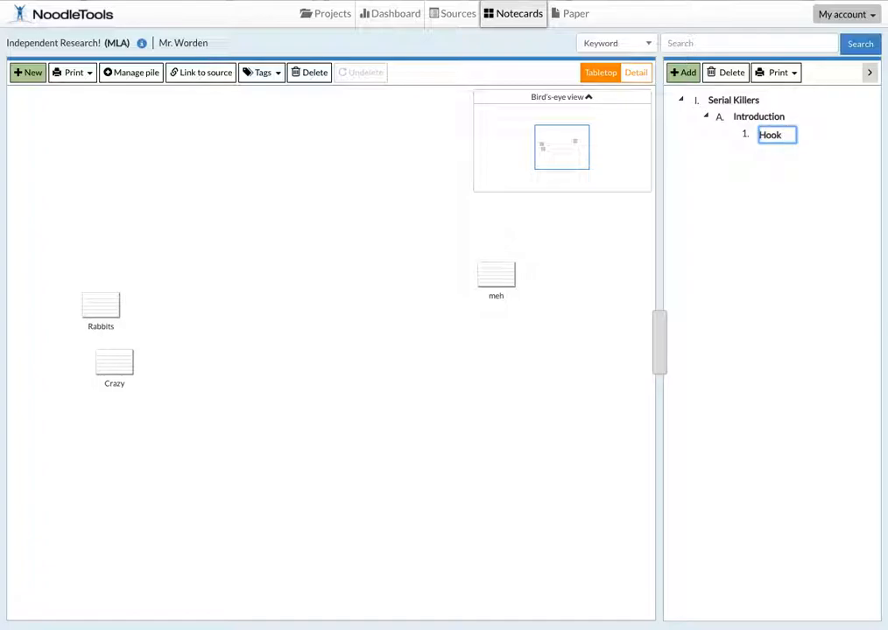
{"action": "key", "text": "Return"}
Step: Add a subtopic reading "Everybody loves serial killers." under Hook in the outline
{"action": "left_click", "coordinate": [763, 141]}
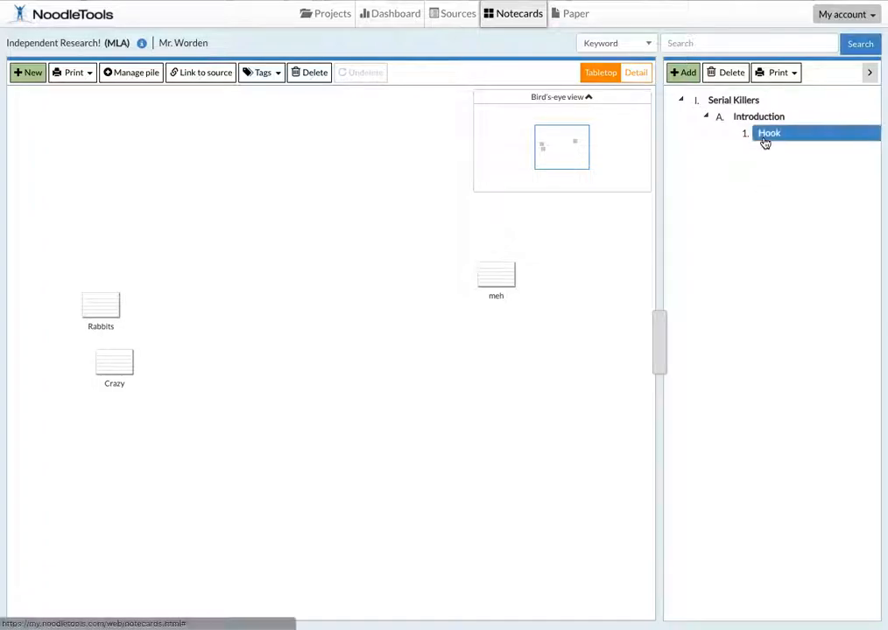
{"action": "left_click", "coordinate": [686, 73]}
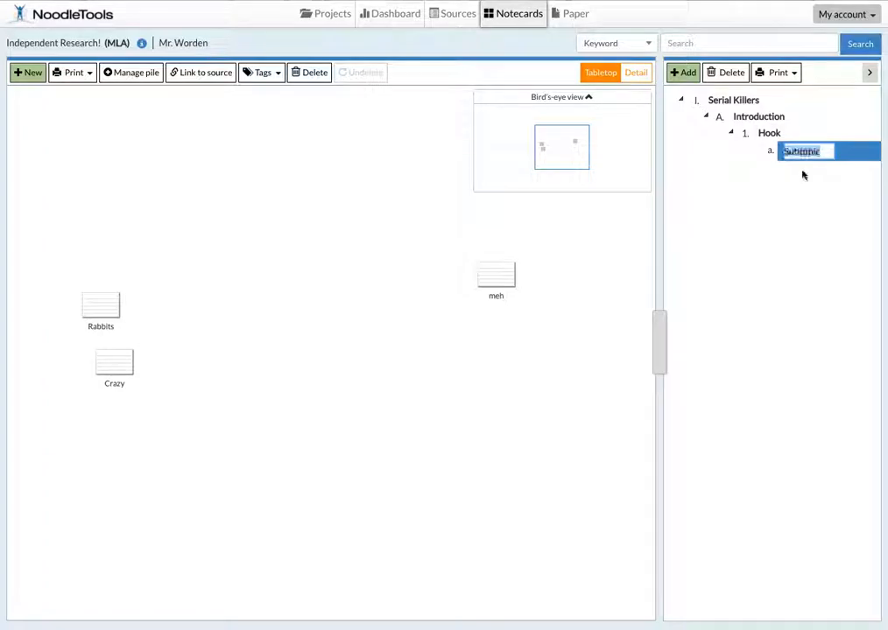
{"action": "type", "text": "Everyboody loves serial killers"}
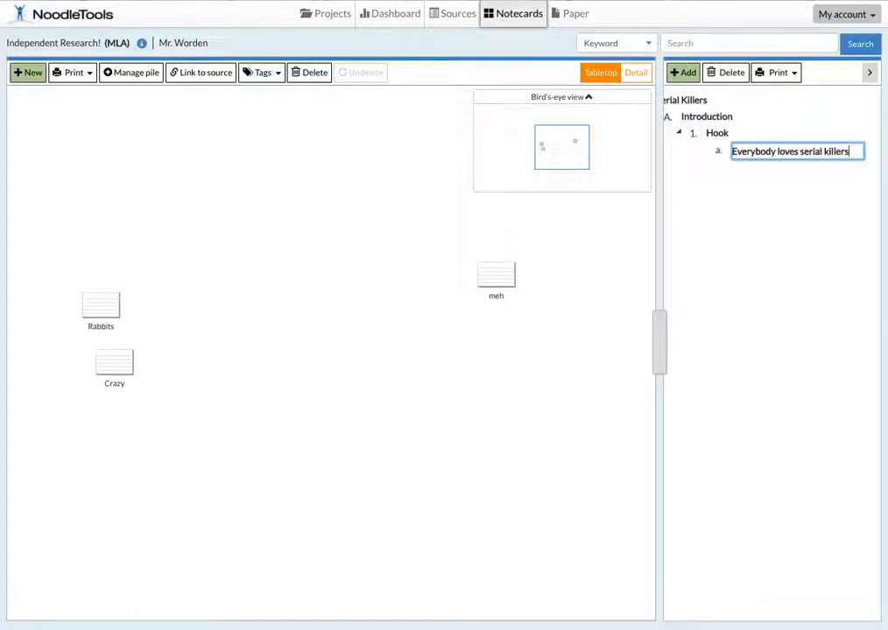
{"action": "type", "text": "."}
{"action": "key", "text": "Return"}
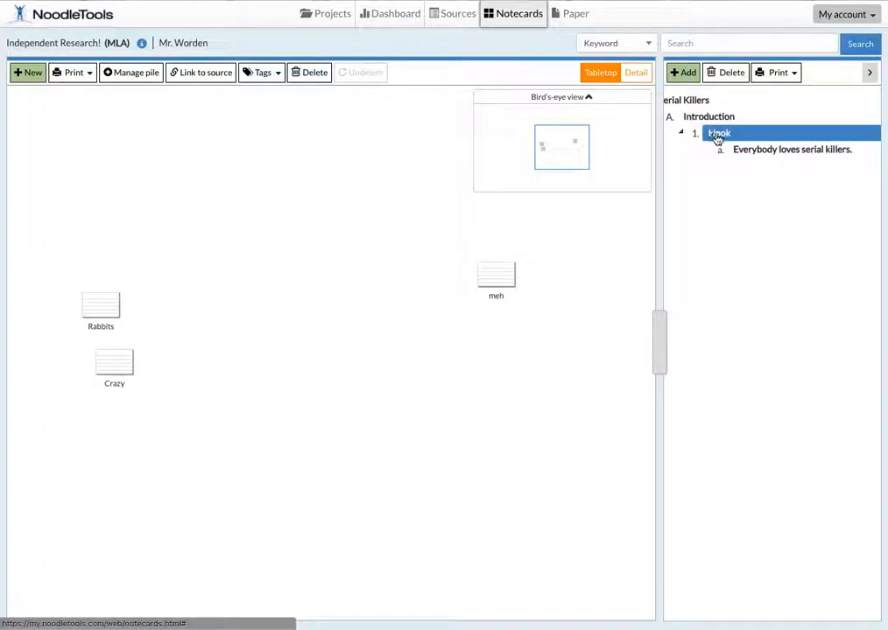
Step: Add a second subtopic named "Context" under Introduction, at the same level as Hook
{"action": "left_click", "coordinate": [704, 120]}
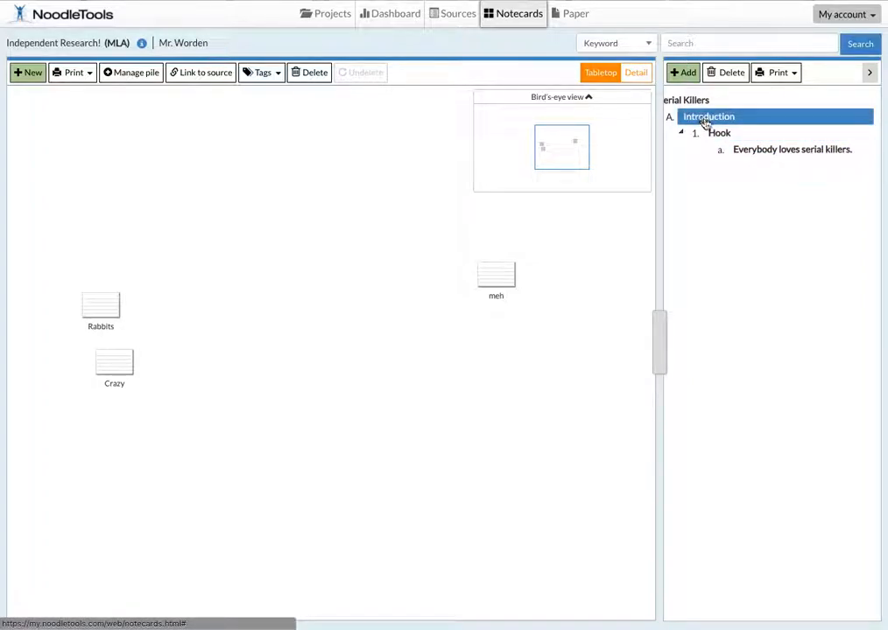
{"action": "left_click", "coordinate": [690, 73]}
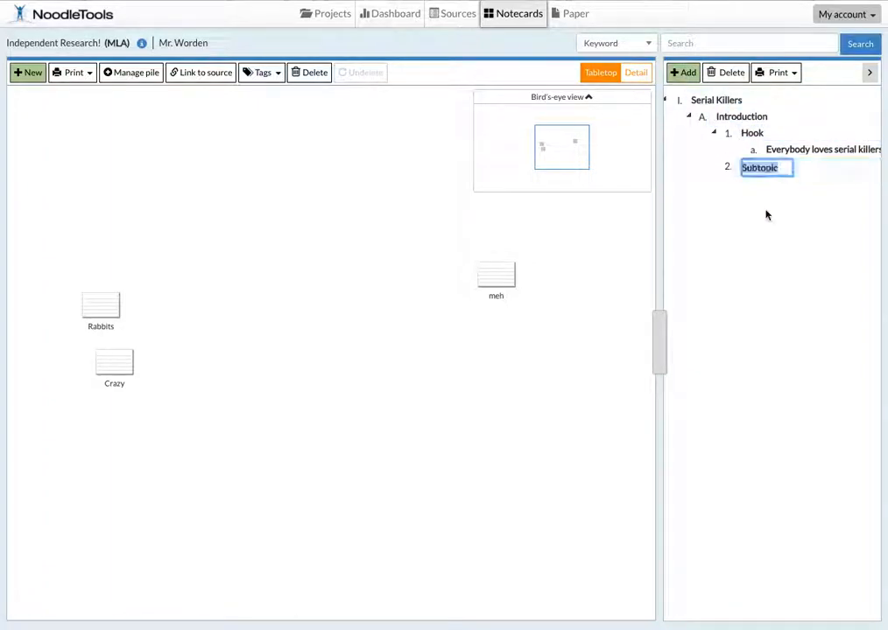
{"action": "type", "text": "has"}
{"action": "key", "text": "BackSpace"}
{"action": "key", "text": "BackSpace"}
{"action": "type", "text": "a"}
{"action": "key", "text": "BackSpace"}
{"action": "key", "text": "BackSpace"}
{"action": "type", "text": "Context"}
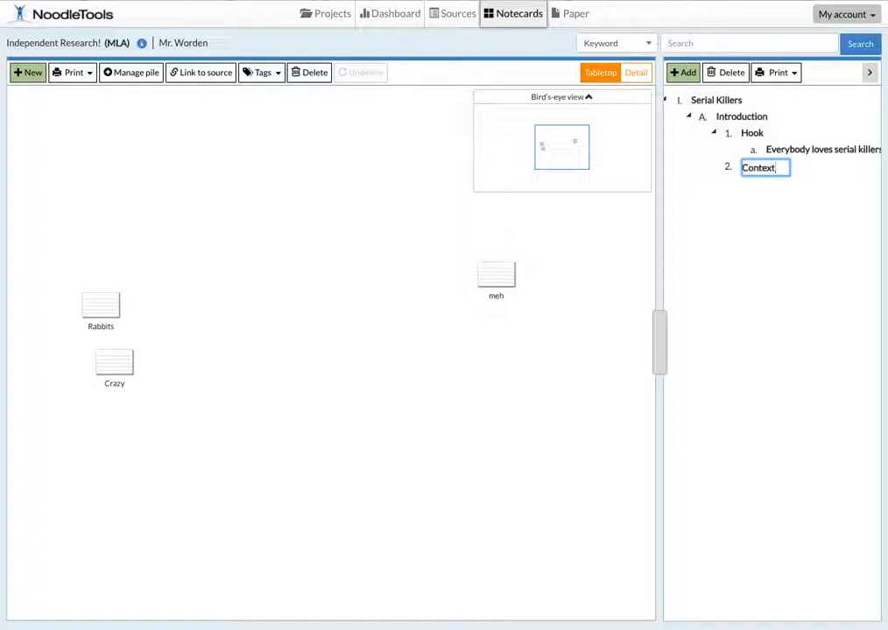
Step: Add a new outline topic named "Movies" and nest it under Context as a subtopic
{"action": "left_click", "coordinate": [688, 75]}
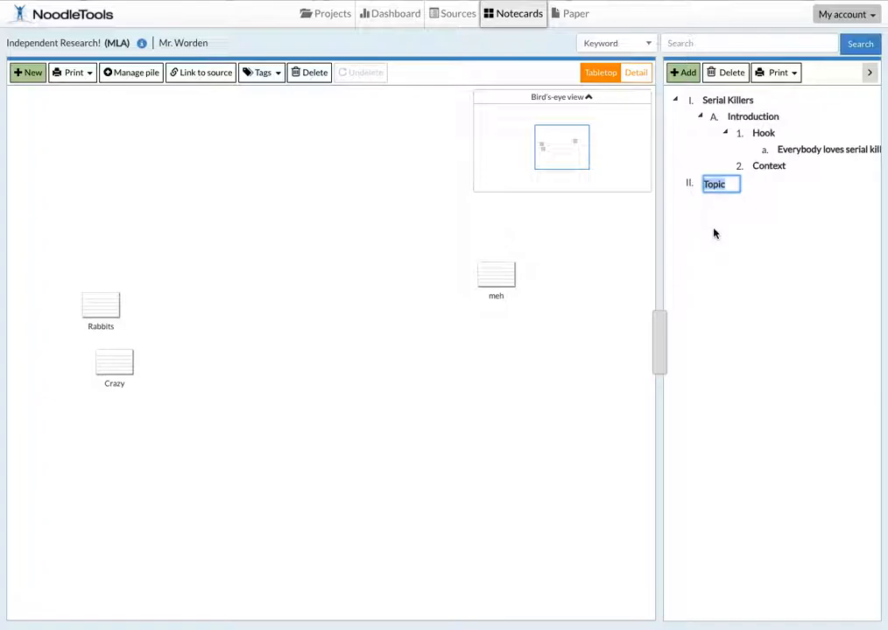
{"action": "type", "text": "Movies"}
{"action": "key", "text": "Return"}
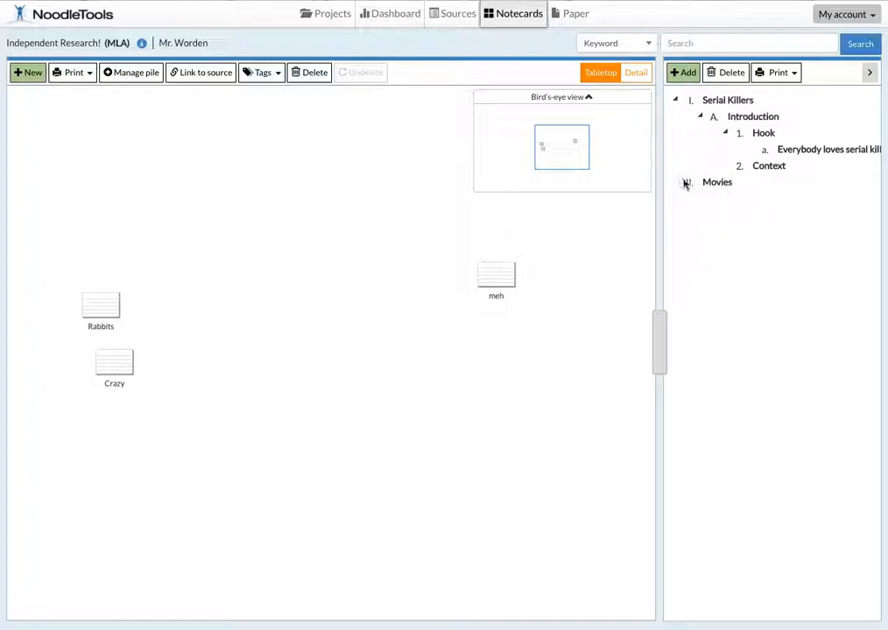
{"action": "left_click_drag", "start_coordinate": [704, 186], "coordinate": [760, 178]}
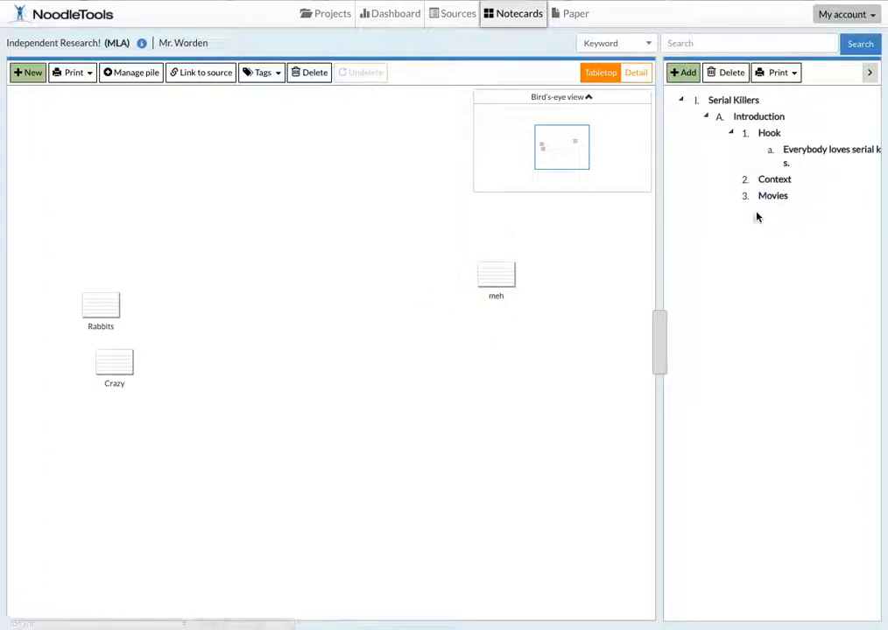
{"action": "left_click", "coordinate": [769, 196]}
{"action": "mouse_move", "coordinate": [768, 196]}
{"action": "left_mouse_down"}
{"action": "mouse_move", "coordinate": [782, 188]}
{"action": "mouse_move", "coordinate": [778, 204]}
{"action": "left_mouse_up"}
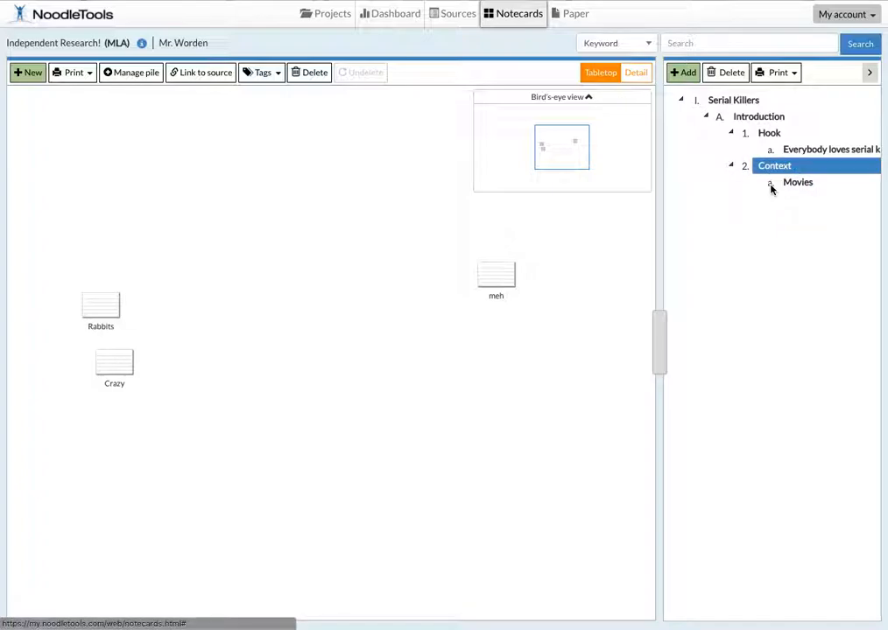
Step: Add a subtopic named "books" under Context, following Movies
{"action": "left_click", "coordinate": [684, 74]}
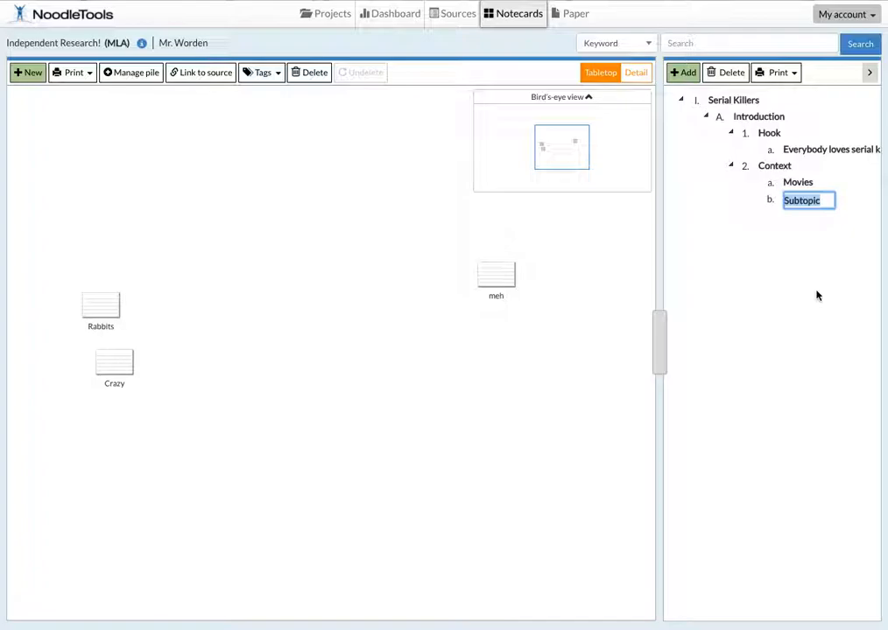
{"action": "type", "text": "books"}
{"action": "key", "text": "Return"}
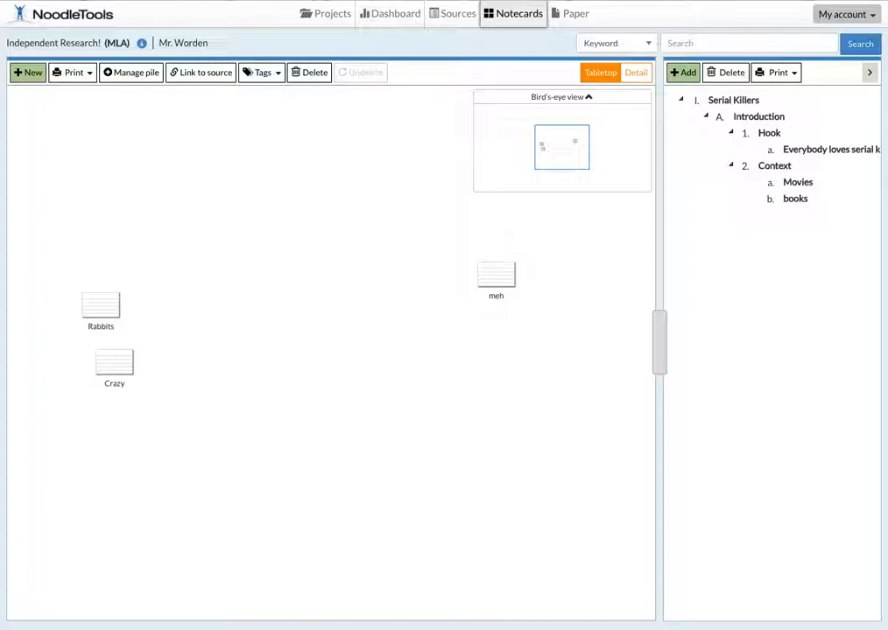
Step: Add a third subtopic named "Preconceived notions" under Context in the outline
{"action": "left_click", "coordinate": [776, 168]}
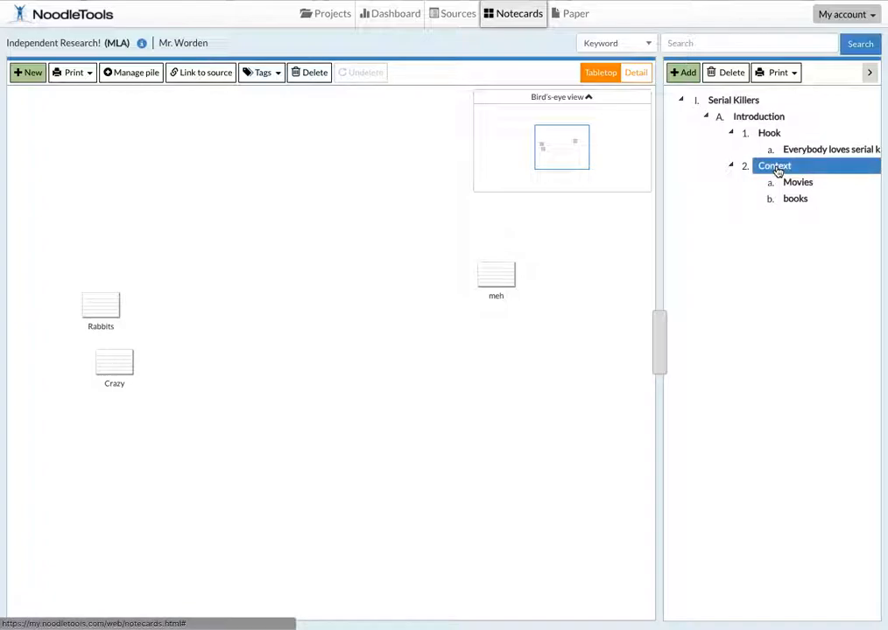
{"action": "left_click", "coordinate": [685, 75]}
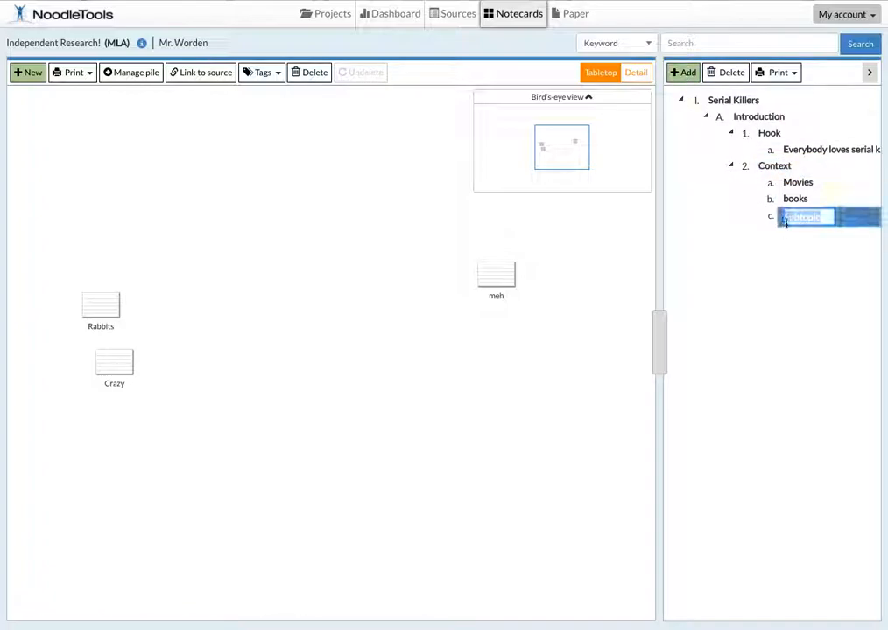
{"action": "type", "text": "Preconcei"}
{"action": "key", "text": "BackSpace"}
{"action": "type", "text": "eived notions"}
{"action": "key", "text": "Return"}
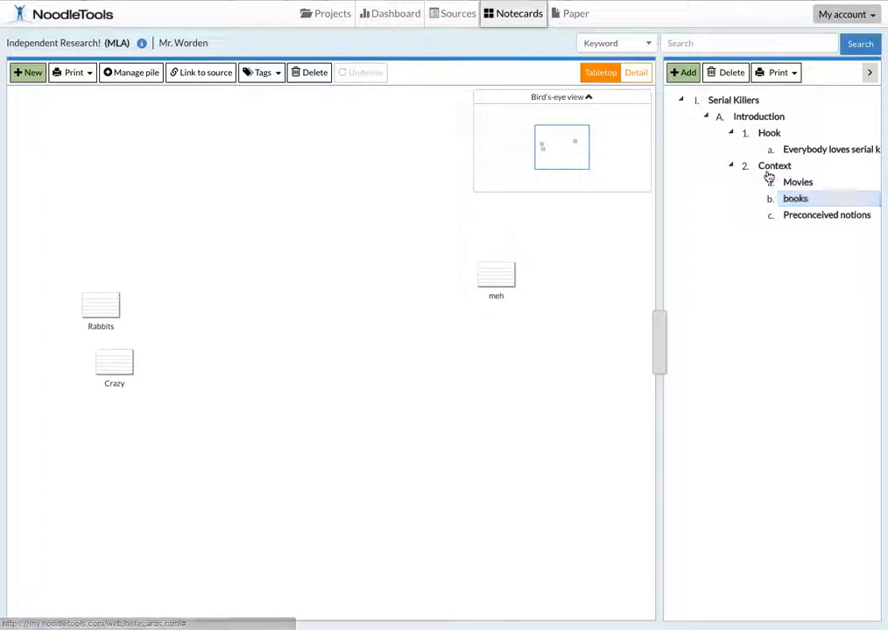
Step: Add a third subtopic named "Thesis" under Introduction in the outline
{"action": "left_click", "coordinate": [747, 121]}
{"action": "left_click", "coordinate": [686, 77]}
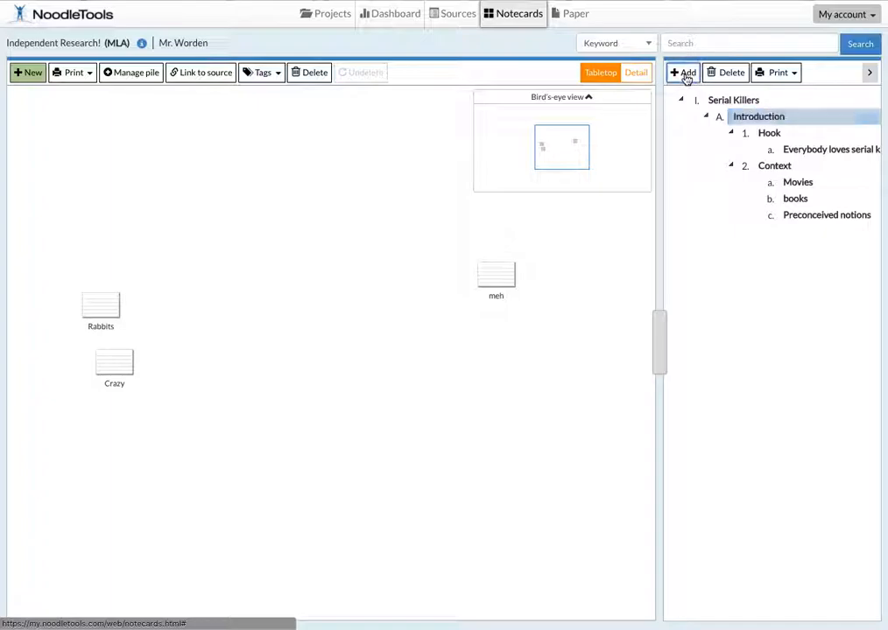
{"action": "type", "text": "Thesis"}
Step: Add a new outline topic reading "Serial killers make the world go round." and nest it under Thesis
{"action": "left_click", "coordinate": [686, 75]}
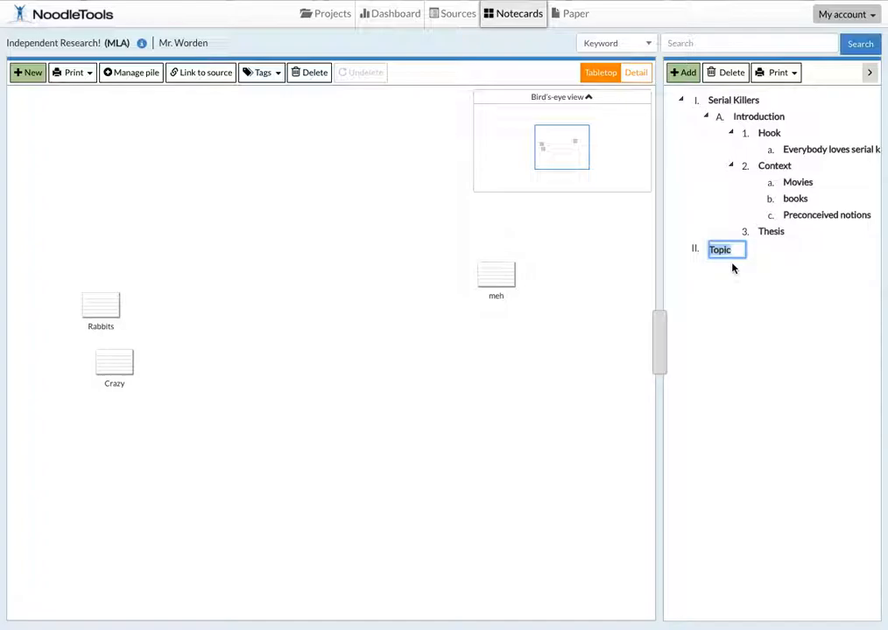
{"action": "type", "text": "T"}
{"action": "key", "text": "BackSpace"}
{"action": "type", "text": "Serial killers makethe"}
{"action": "key", "text": "BackSpace"}
{"action": "key", "text": "BackSpace"}
{"action": "key", "text": "BackSpace"}
{"action": "type", "text": "the world go round"}
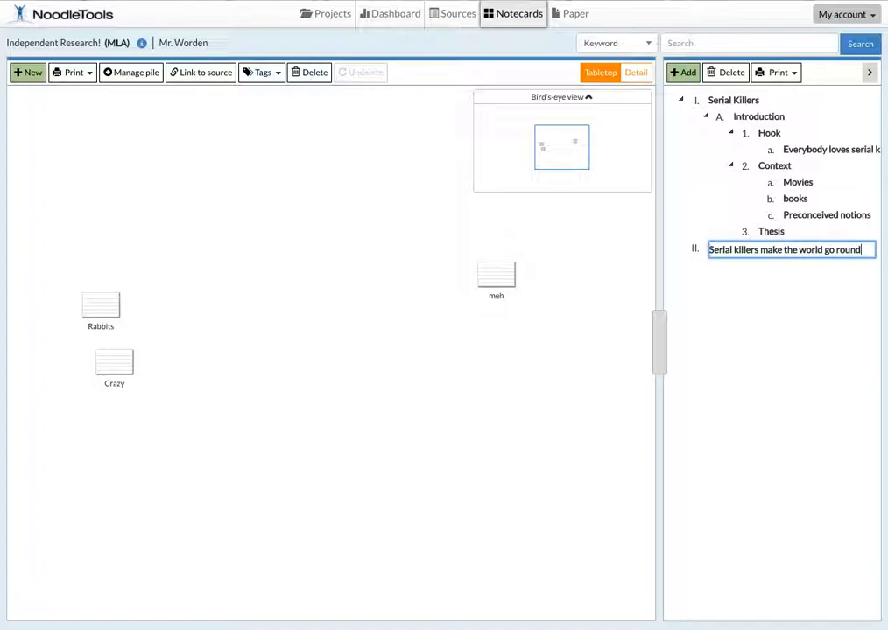
{"action": "left_click_drag", "start_coordinate": [724, 254], "coordinate": [755, 231]}
{"action": "left_click_drag", "start_coordinate": [775, 273], "coordinate": [783, 260]}
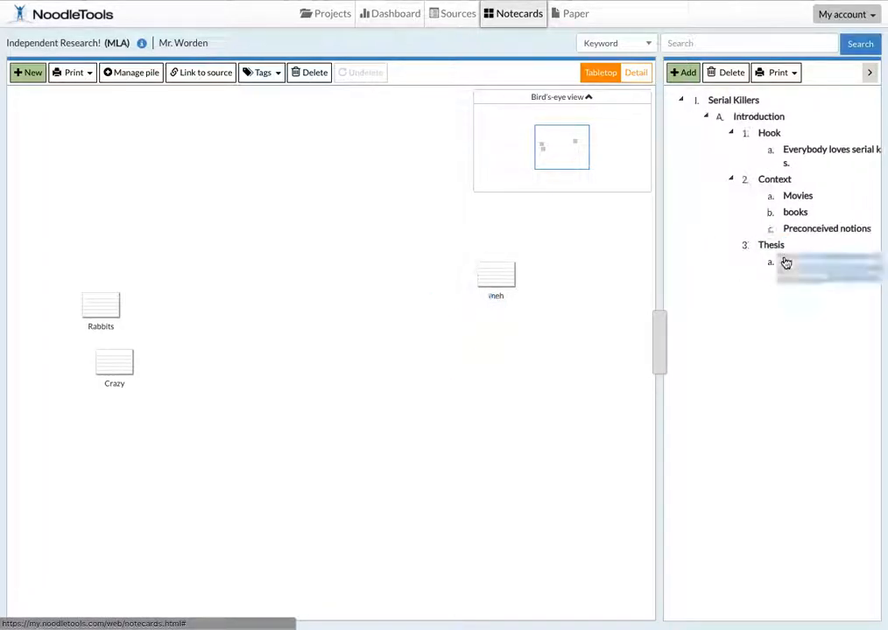
Step: Add a subtopic named "Body 1" under Serial Killers, at the same level as Introduction
{"action": "left_click", "coordinate": [725, 104]}
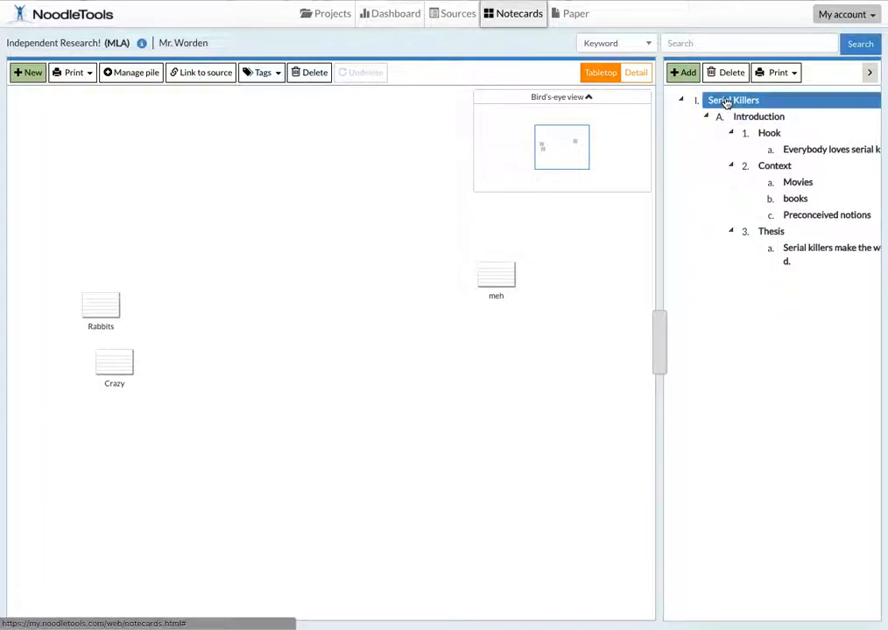
{"action": "left_click", "coordinate": [684, 76]}
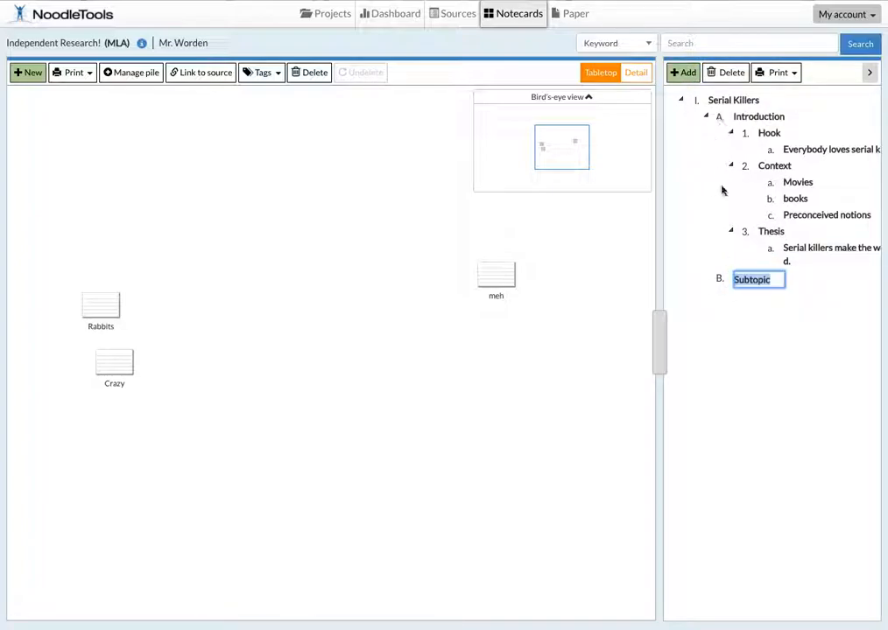
{"action": "type", "text": "BOdy"}
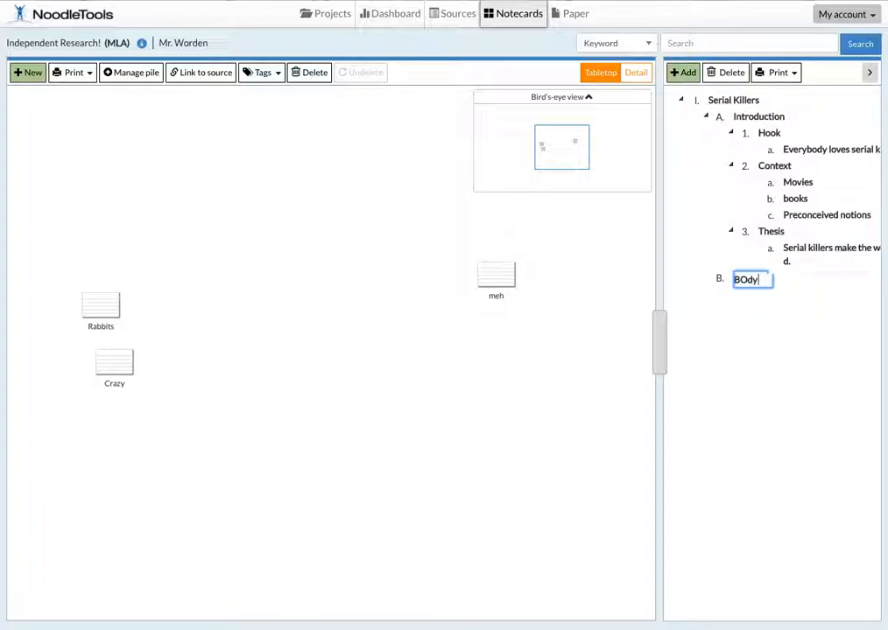
{"action": "key", "text": "BackSpace"}
{"action": "type", "text": "ody 1"}
{"action": "key", "text": "BackSpace"}
{"action": "key", "text": "BackSpace"}
{"action": "left_click", "coordinate": [758, 336]}
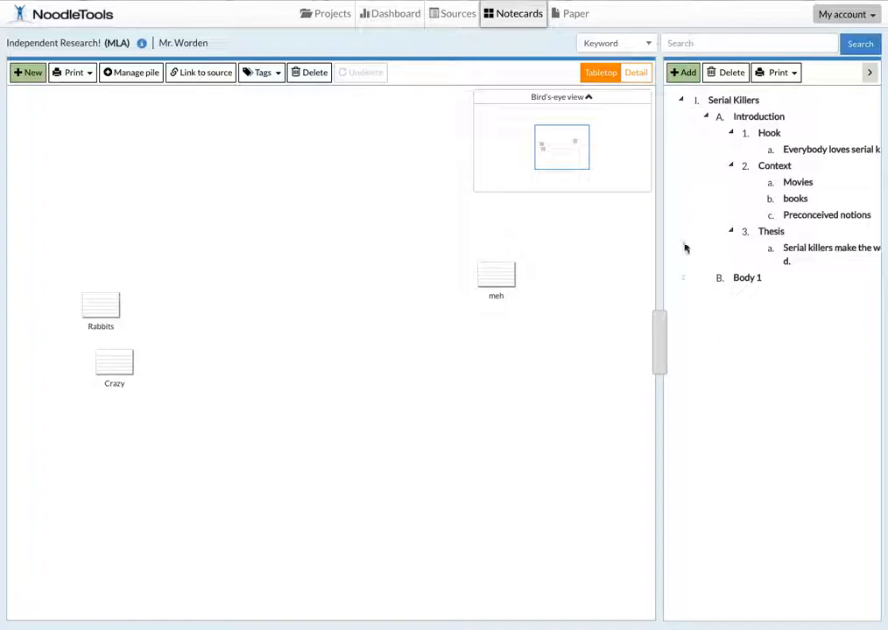
{"action": "left_click", "coordinate": [706, 100]}
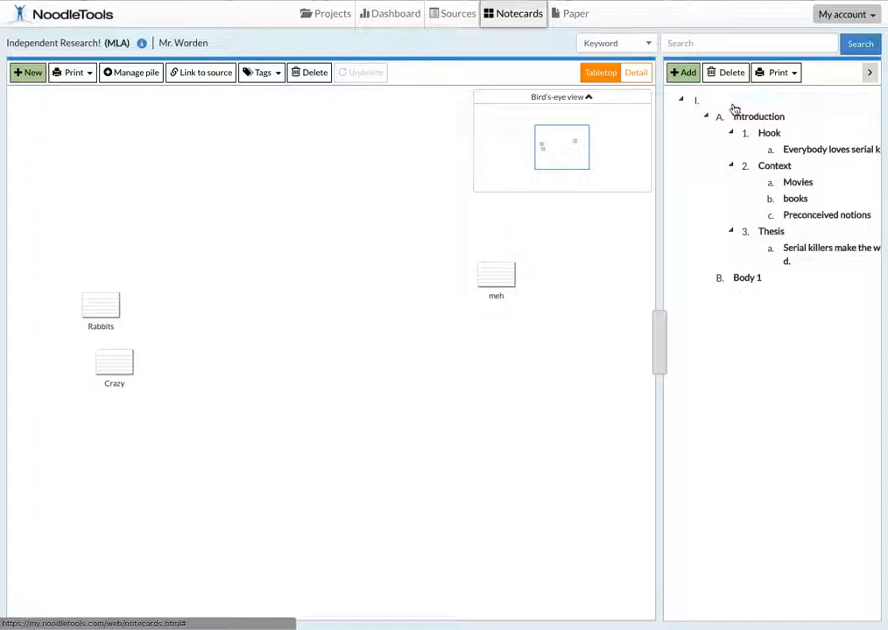
{"action": "left_click", "coordinate": [743, 118]}
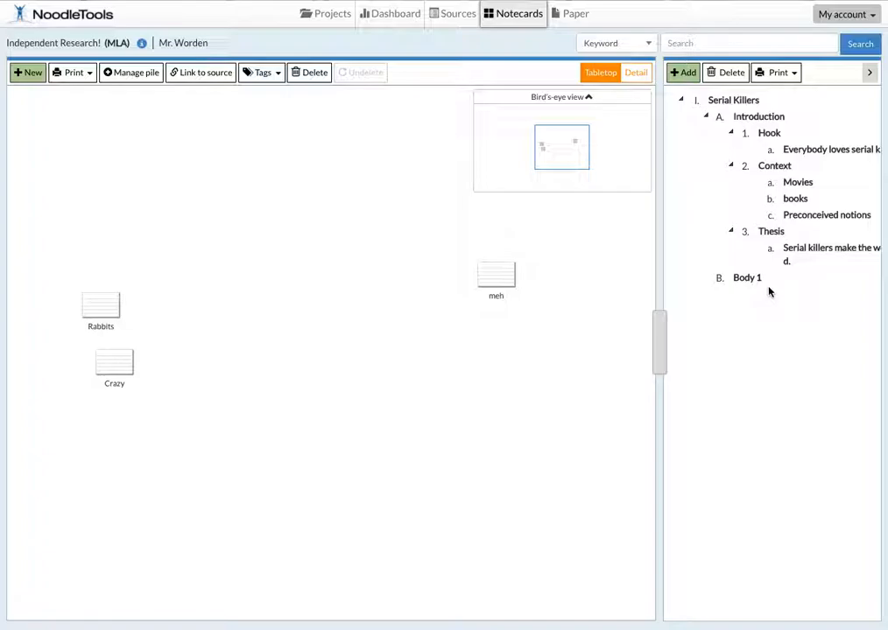
Step: Attach the meh notecard from the tabletop to the books subtopic in the outline
{"action": "mouse_move", "coordinate": [510, 283]}
{"action": "left_click_drag", "start_coordinate": [499, 284], "coordinate": [788, 208]}
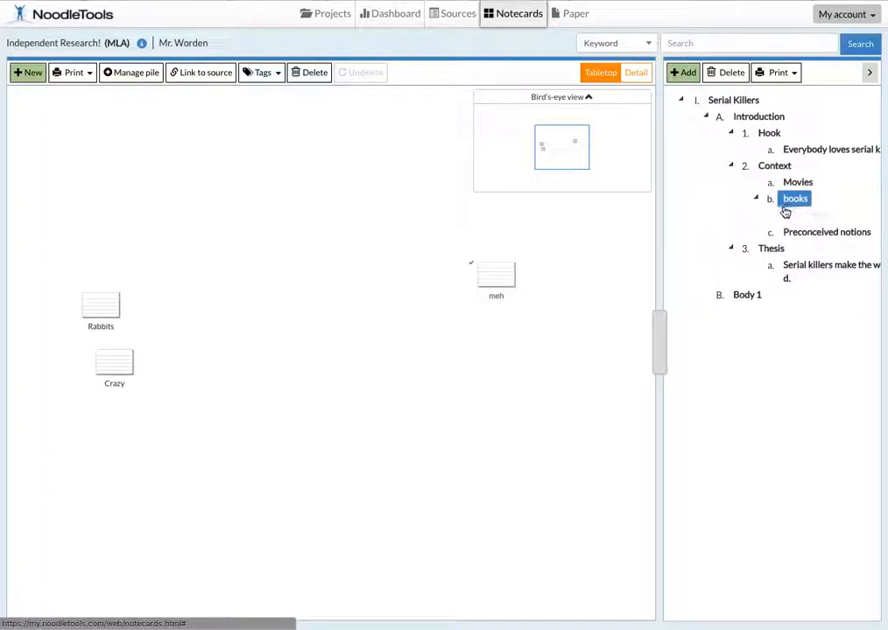
Step: Attach the Crazy notecard from the tabletop to the Movies subtopic and check the print options for the outline
{"action": "left_click_drag", "start_coordinate": [119, 369], "coordinate": [799, 192]}
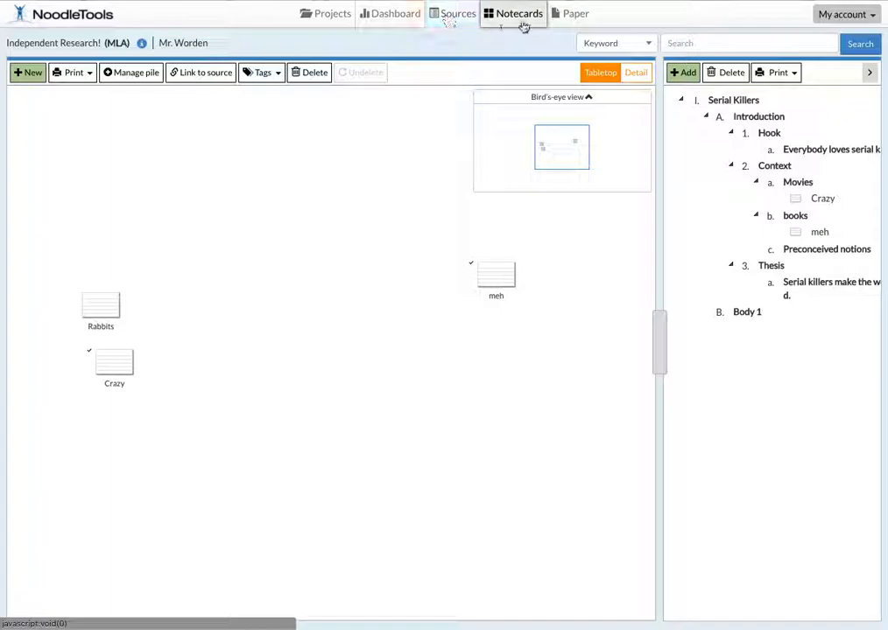
{"action": "left_click", "coordinate": [787, 77]}
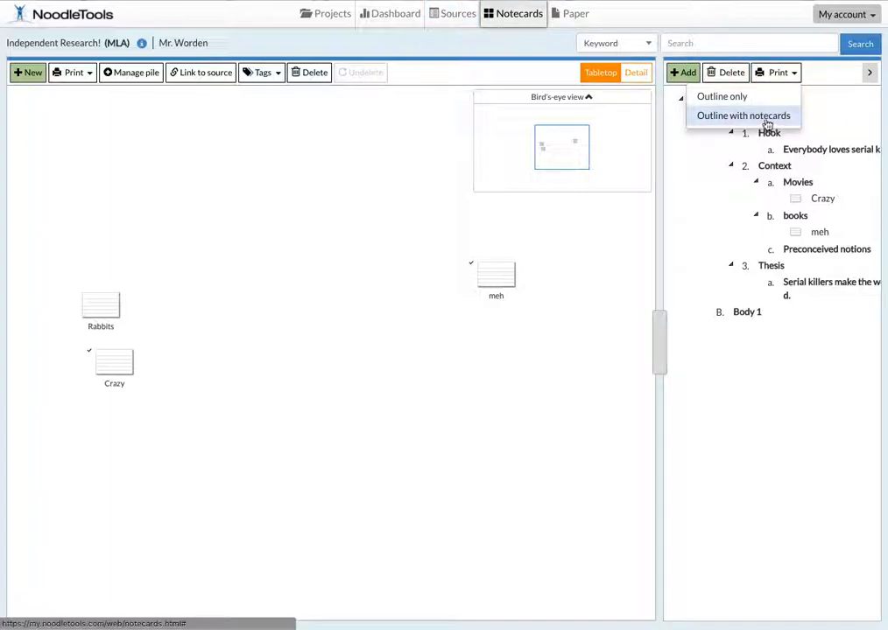
{"action": "left_click", "coordinate": [774, 72]}
Step: Go to the project's sources and try to export the citation list to Google Docs
{"action": "left_click", "coordinate": [454, 18]}
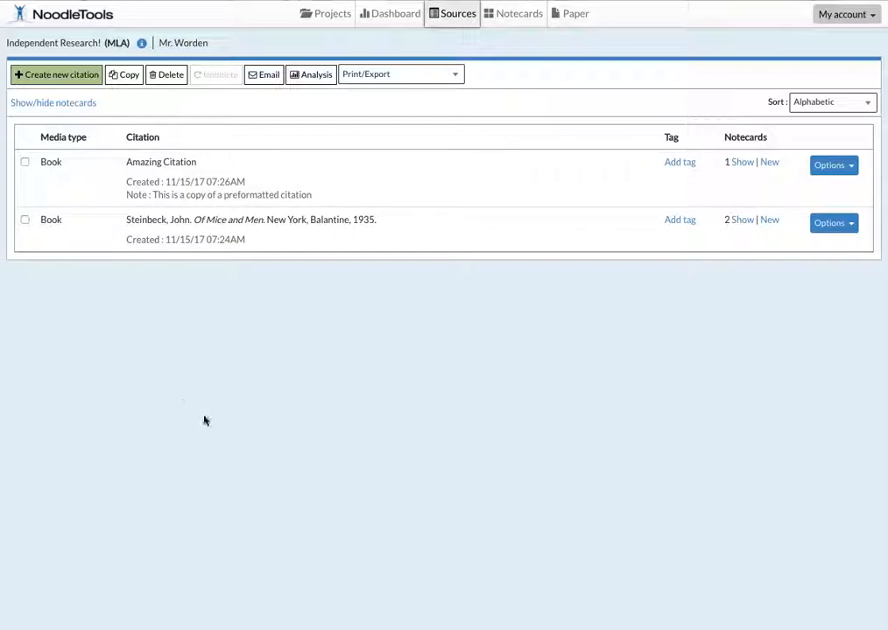
{"action": "left_click", "coordinate": [451, 75]}
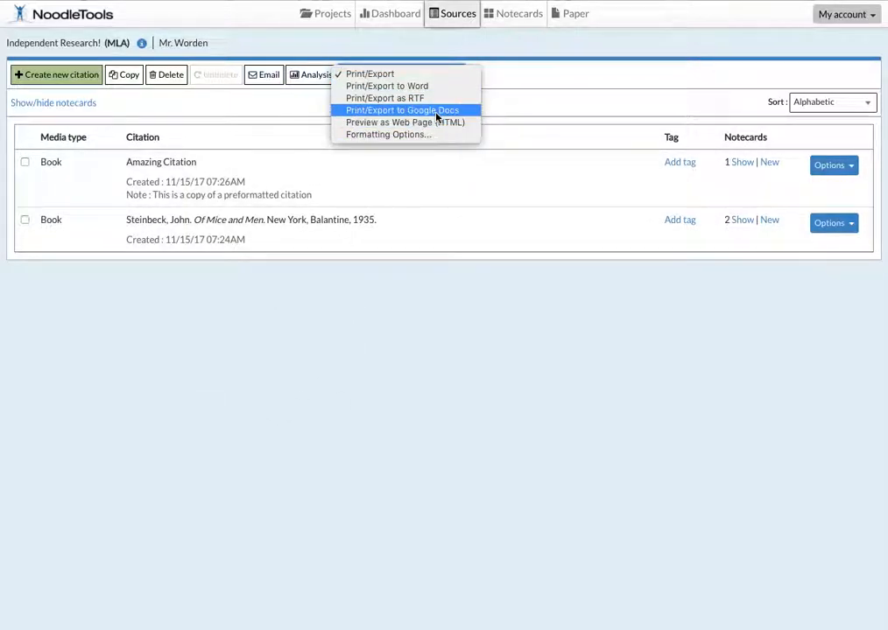
{"action": "left_click", "coordinate": [437, 112]}
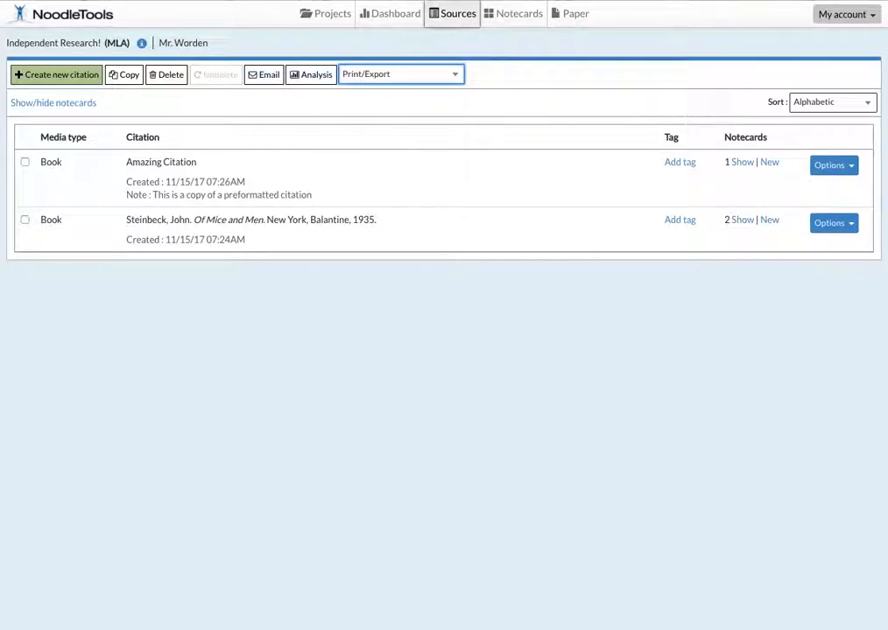
{"action": "left_click", "coordinate": [441, 74]}
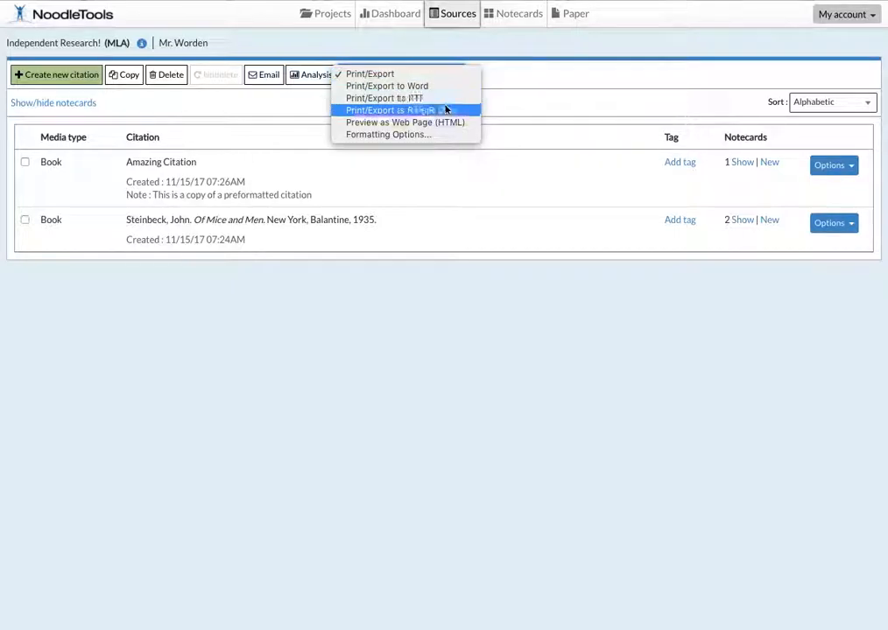
{"action": "left_click", "coordinate": [446, 111]}
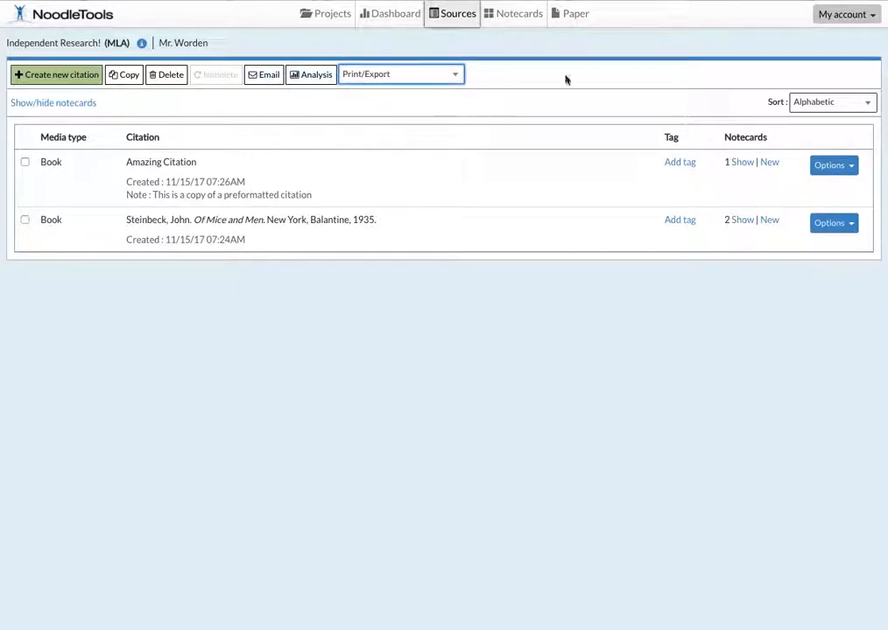
{"action": "left_click", "coordinate": [769, 1]}
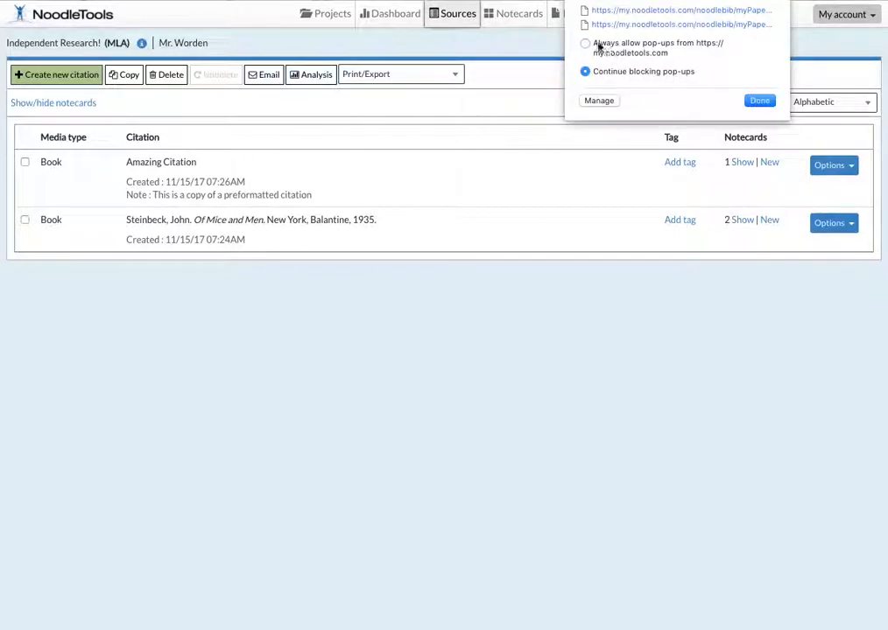
{"action": "left_click", "coordinate": [743, 102]}
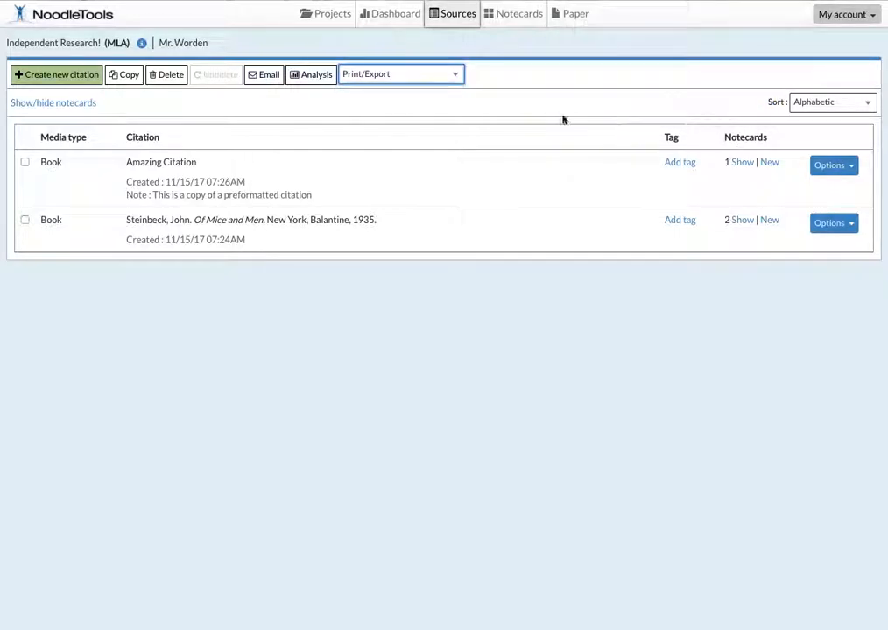
{"action": "left_click", "coordinate": [456, 77]}
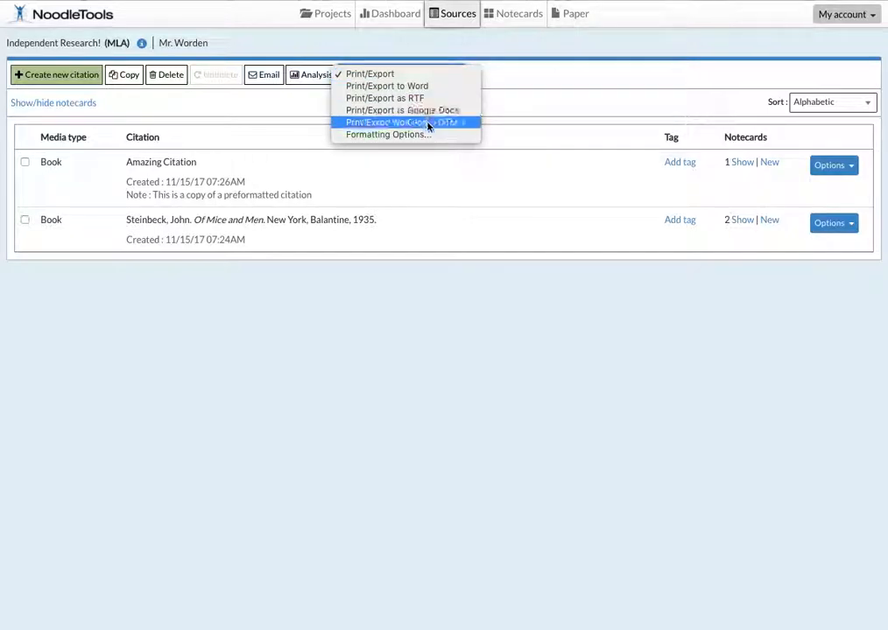
{"action": "left_click", "coordinate": [427, 111]}
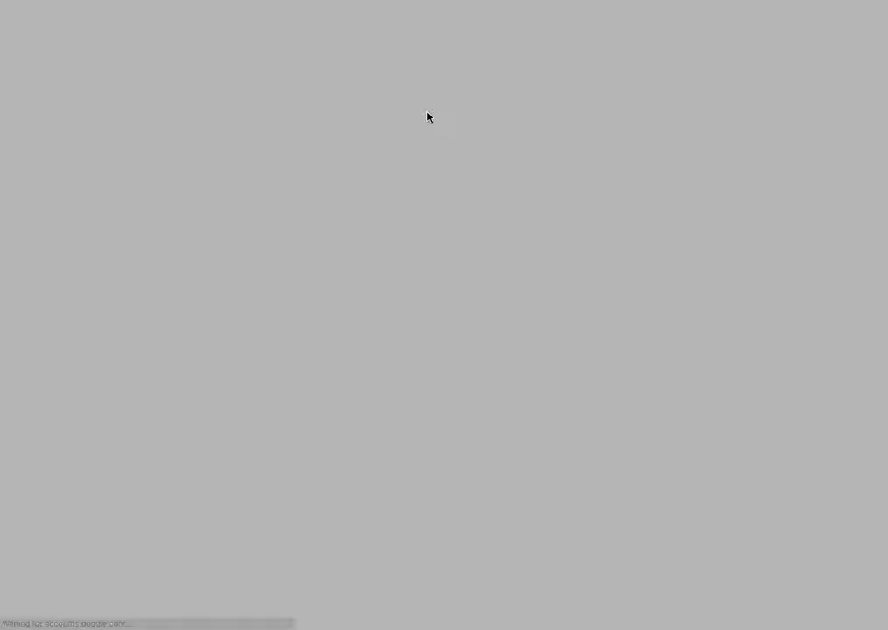